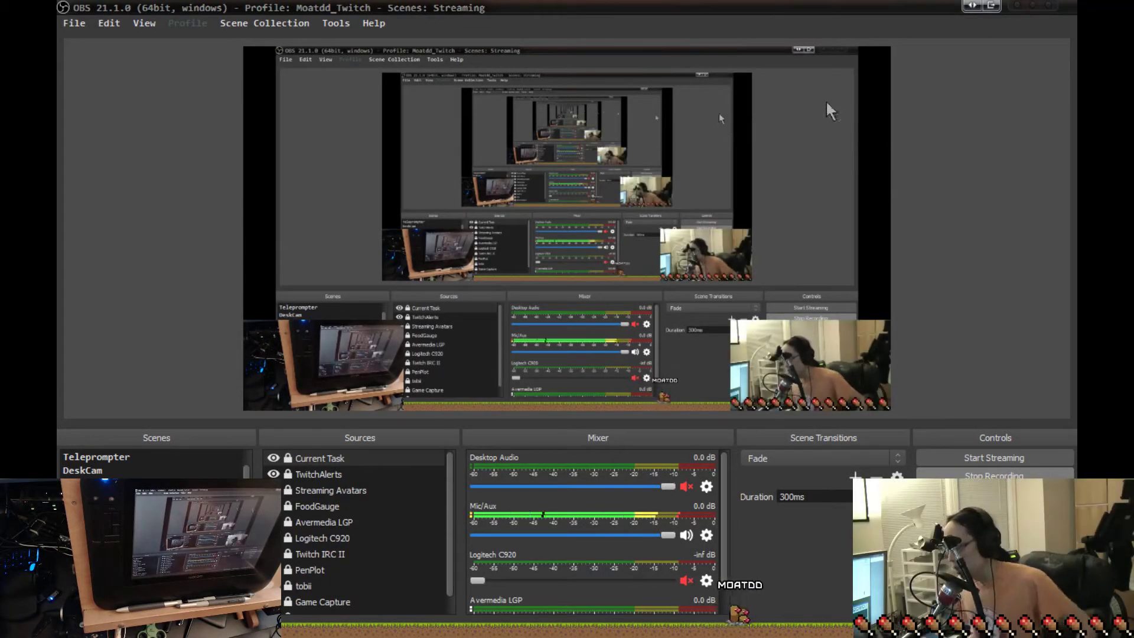
# Switch to TVPaint Animation and play the witch animation, first with all visible layers, then with only the top overlay layer.
pyautogui.press('super+Down')
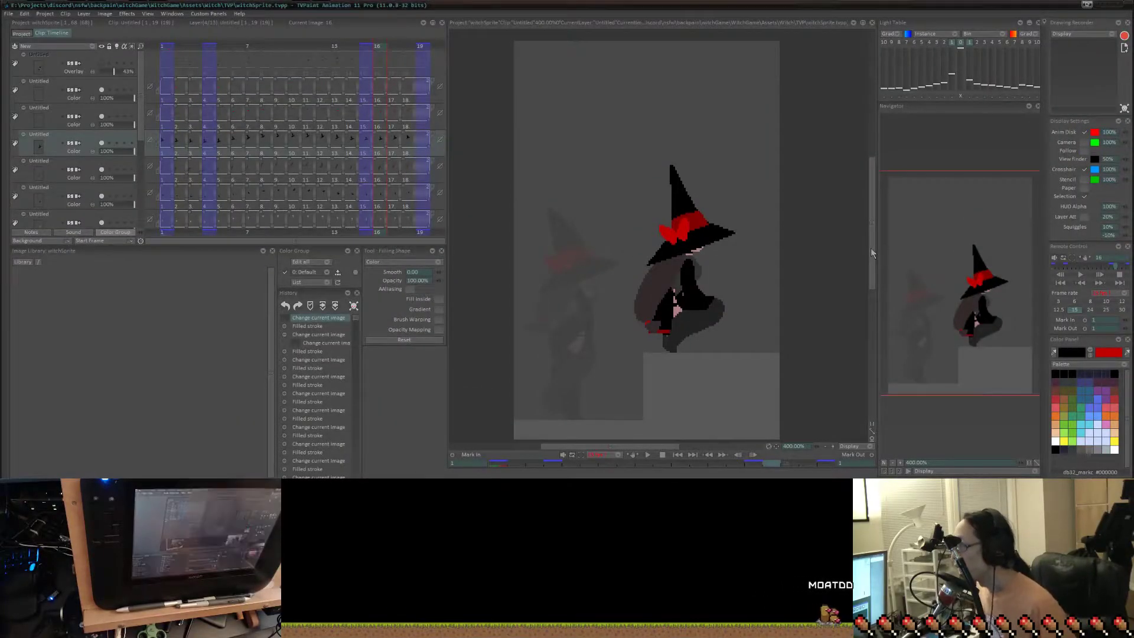
pyautogui.press('Return')
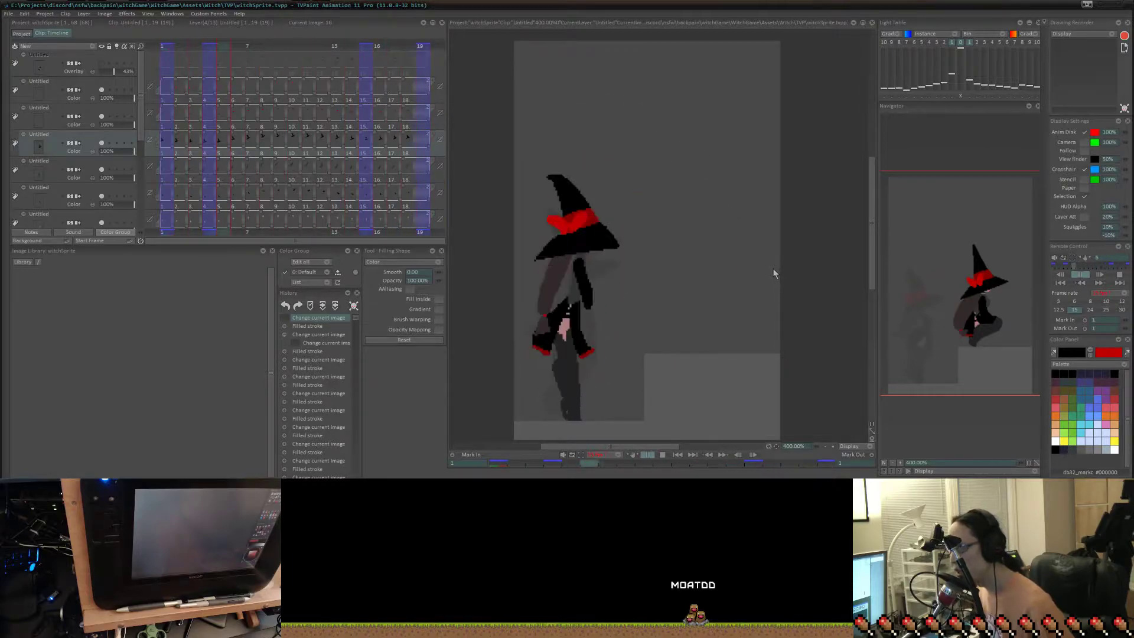
pyautogui.click(45, 81)
pyautogui.click(40, 71)
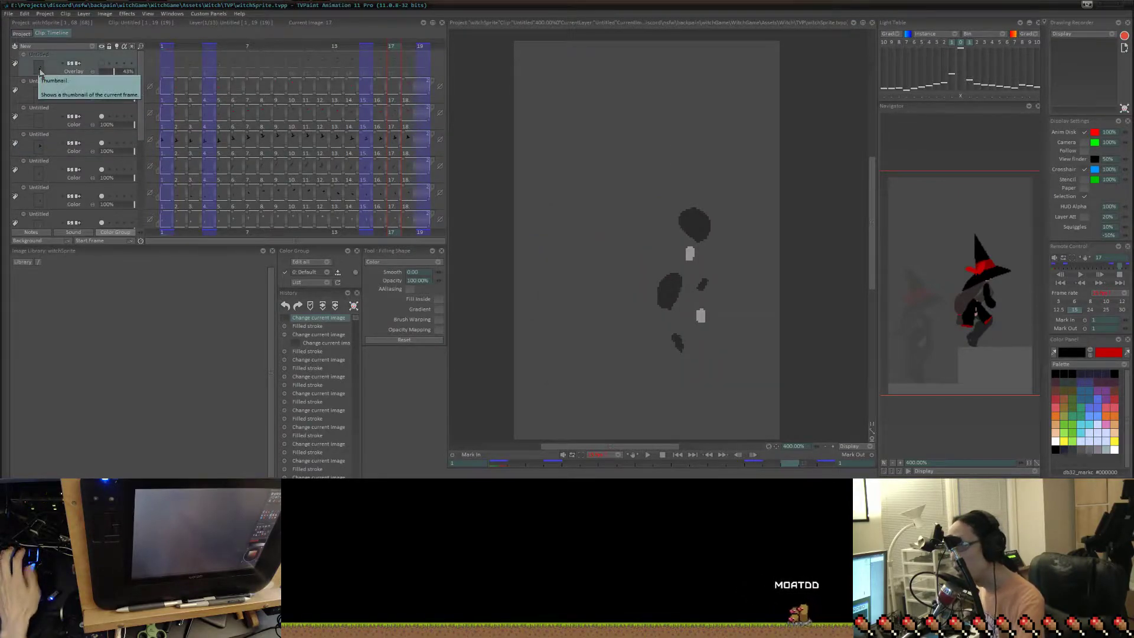
pyautogui.press('Return')
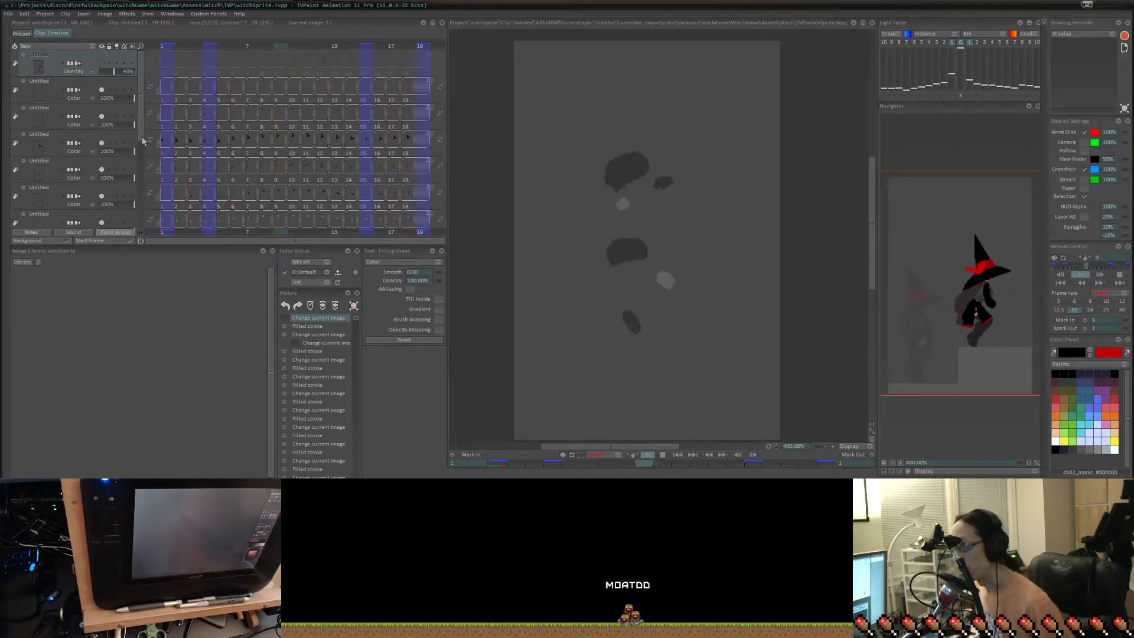
pyautogui.press('space')
pyautogui.scroll(-1, 142, 155)
pyautogui.scroll(1, 141, 156)
pyautogui.click(105, 89)
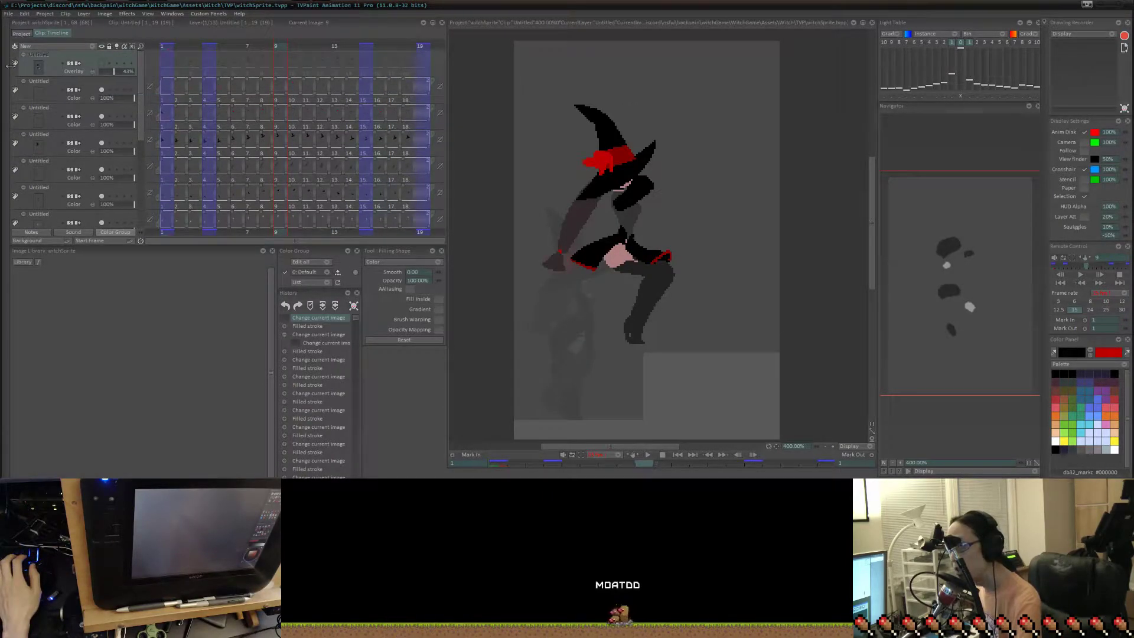
# Assign the top overlay layer and the bottom background layer to the Green colour group, and add Green to the listed groups.
pyautogui.click(14, 68)
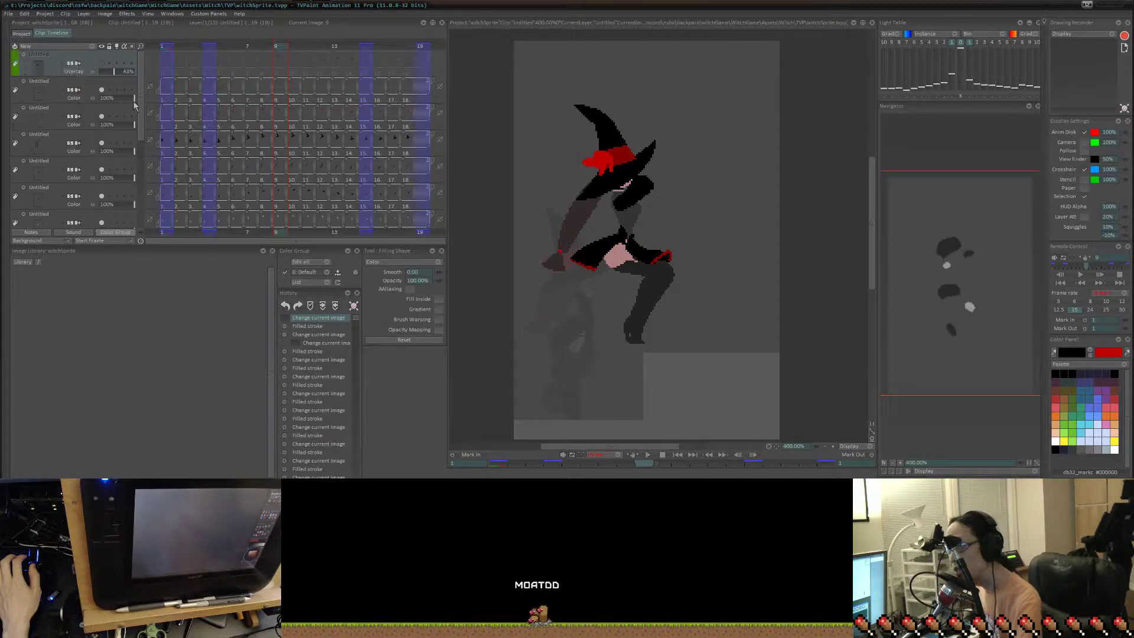
pyautogui.scroll(-5, 134, 105)
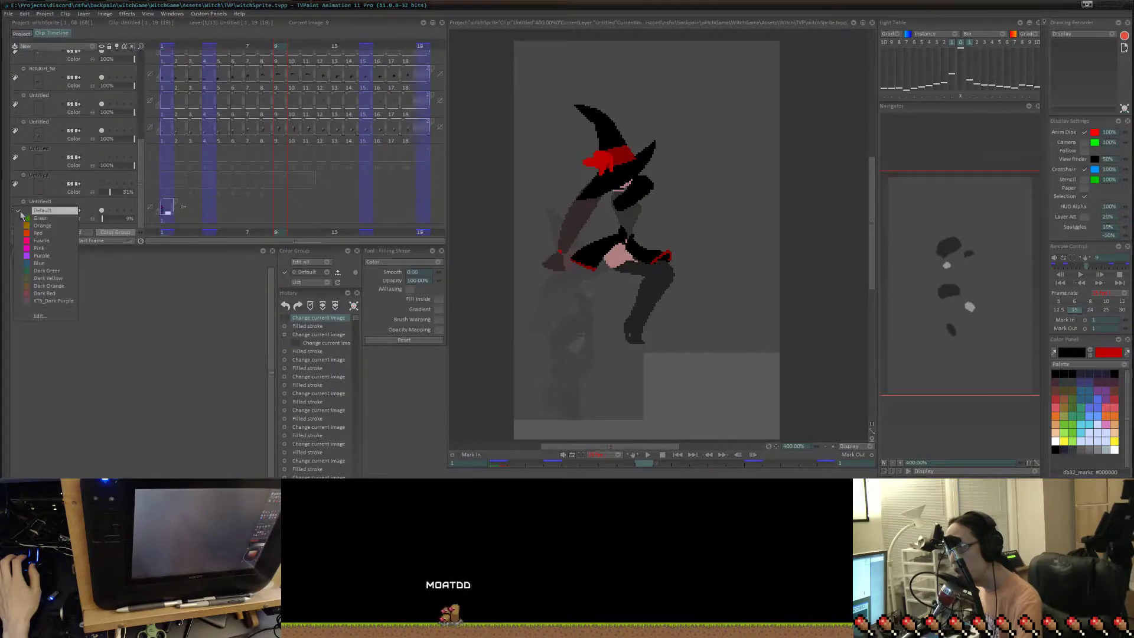
pyautogui.click(120, 206)
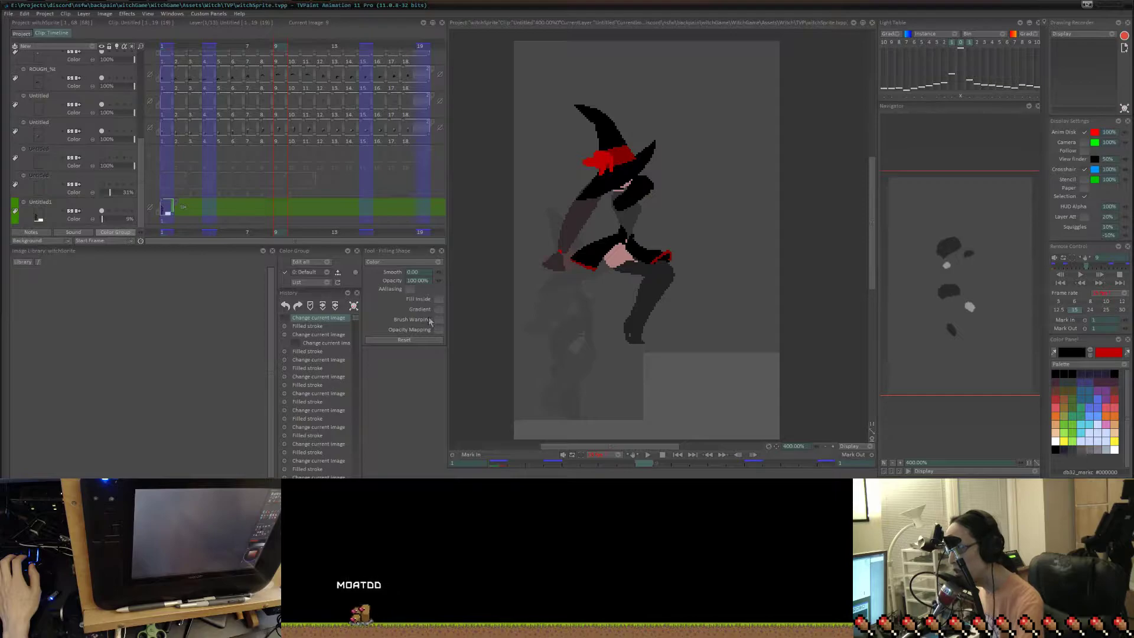
pyautogui.click(337, 283)
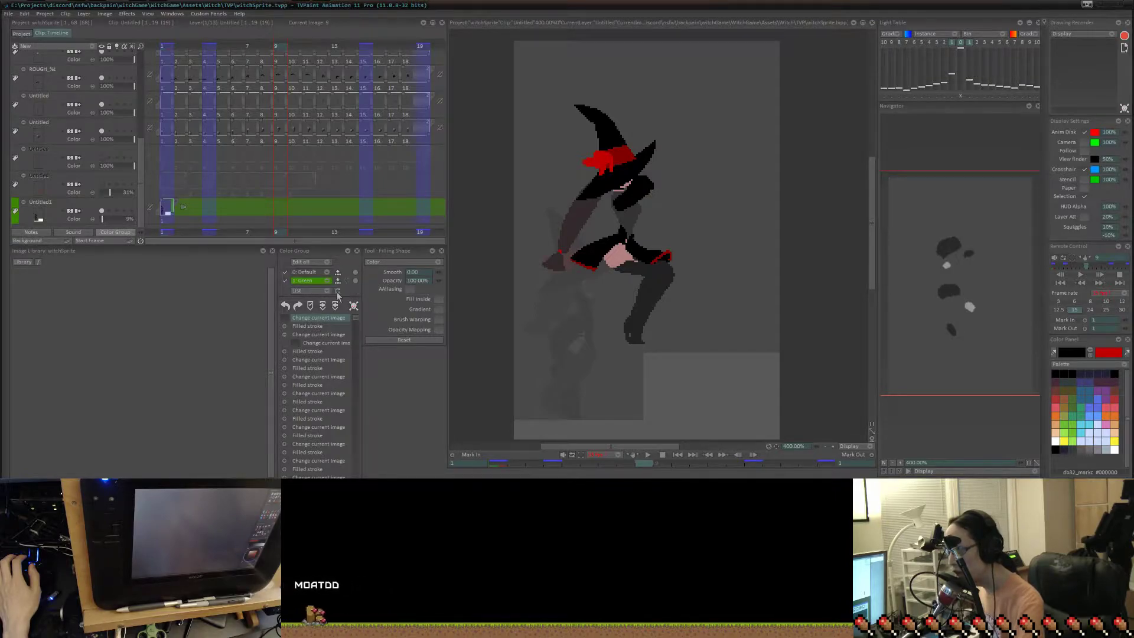
# Hide all Default-group layers, make the top overlay layer visible and play the animation.
pyautogui.click(356, 274)
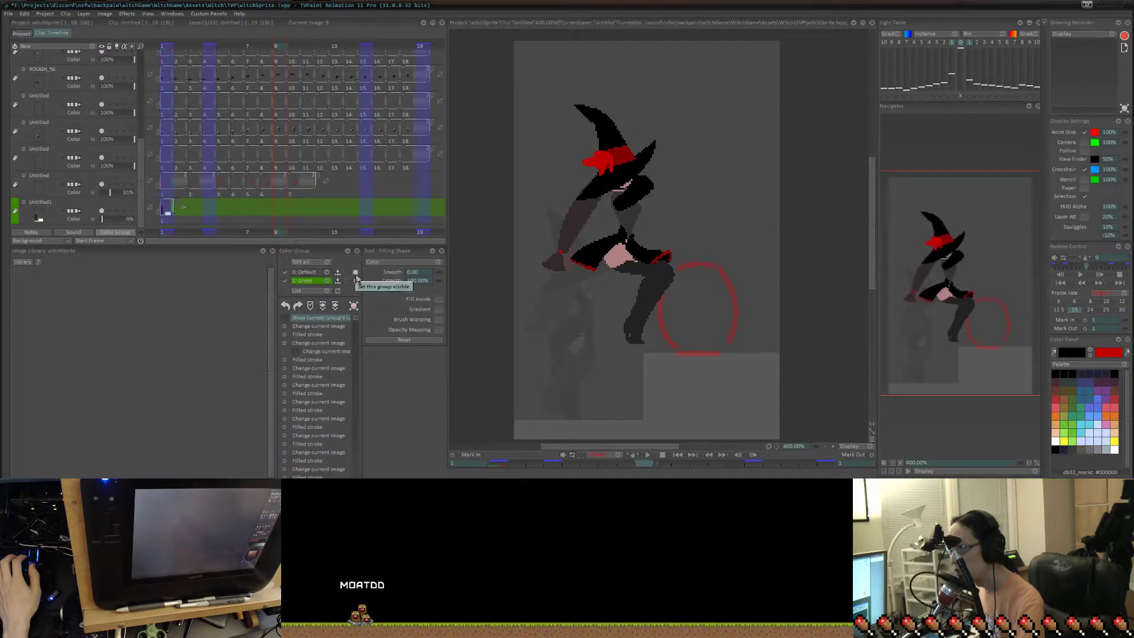
pyautogui.click(356, 275)
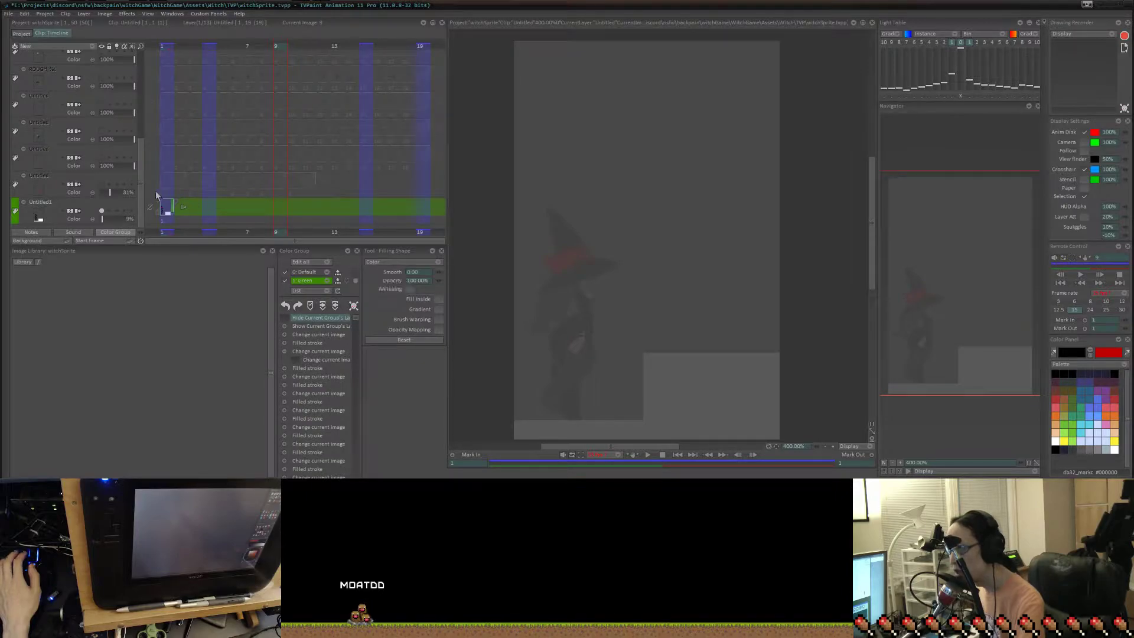
pyautogui.moveTo(143, 193); pyautogui.dragTo(141, 62)
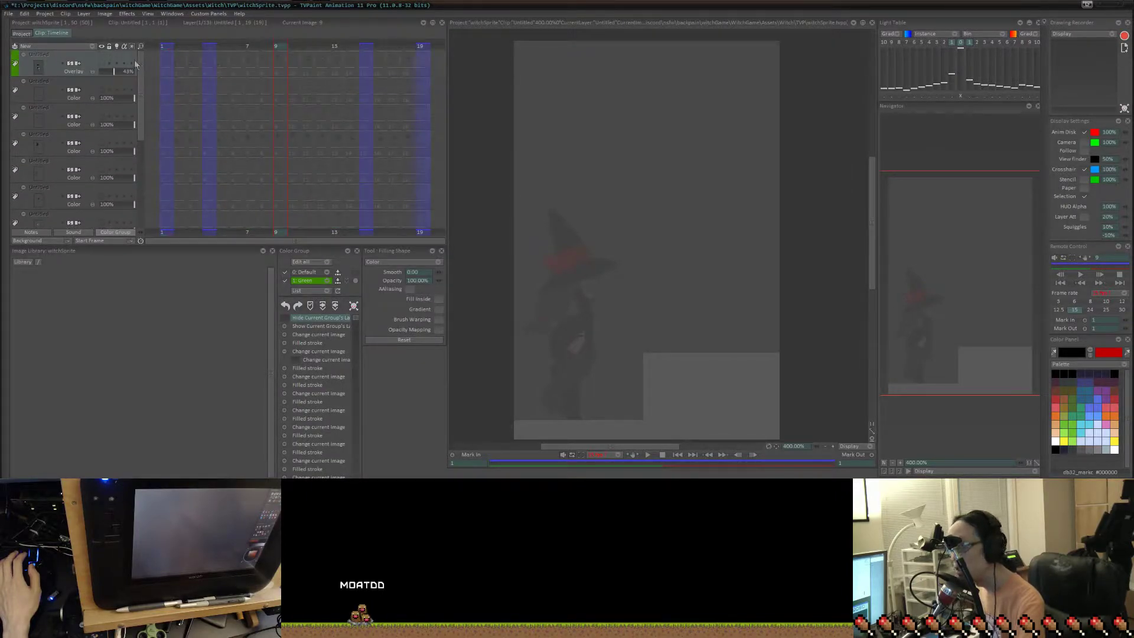
pyautogui.click(101, 64)
pyautogui.press('Return')
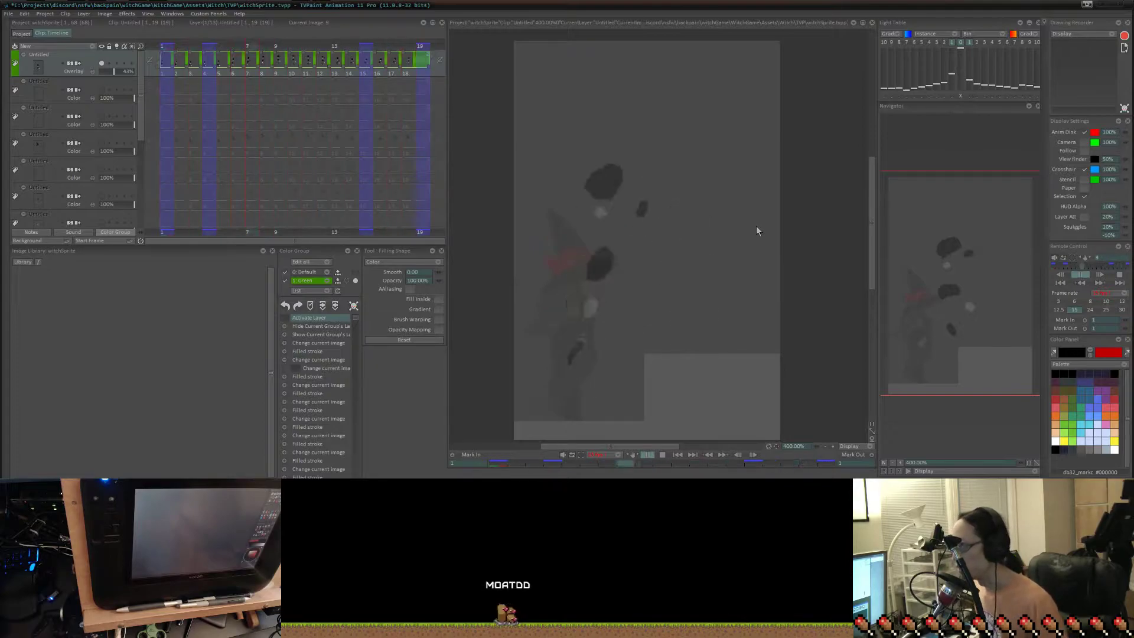
pyautogui.press('Return')
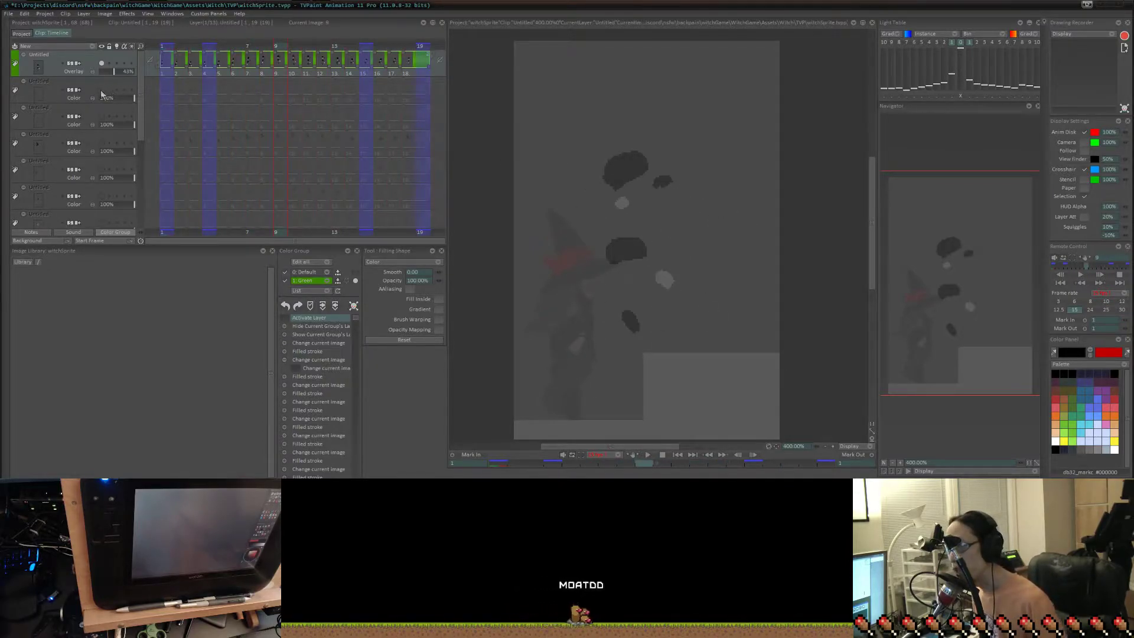
# Advance to frame 10, hide the Green group's layers and show all layers of the Default group.
pyautogui.click(101, 90)
pyautogui.click(101, 90)
pyautogui.press('Right')
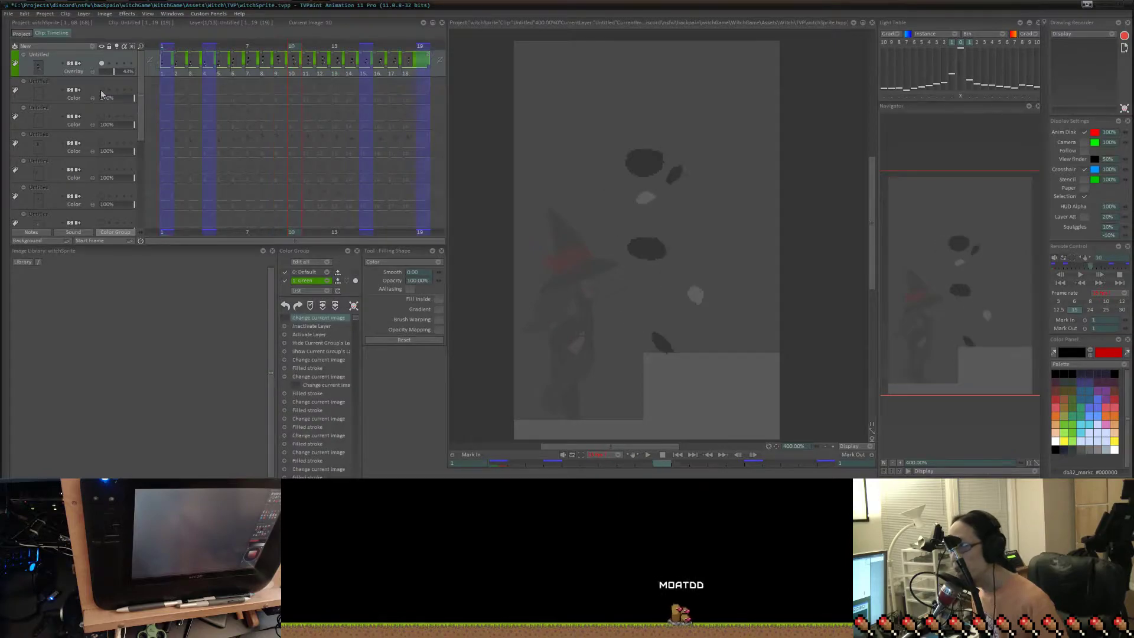
pyautogui.click(355, 282)
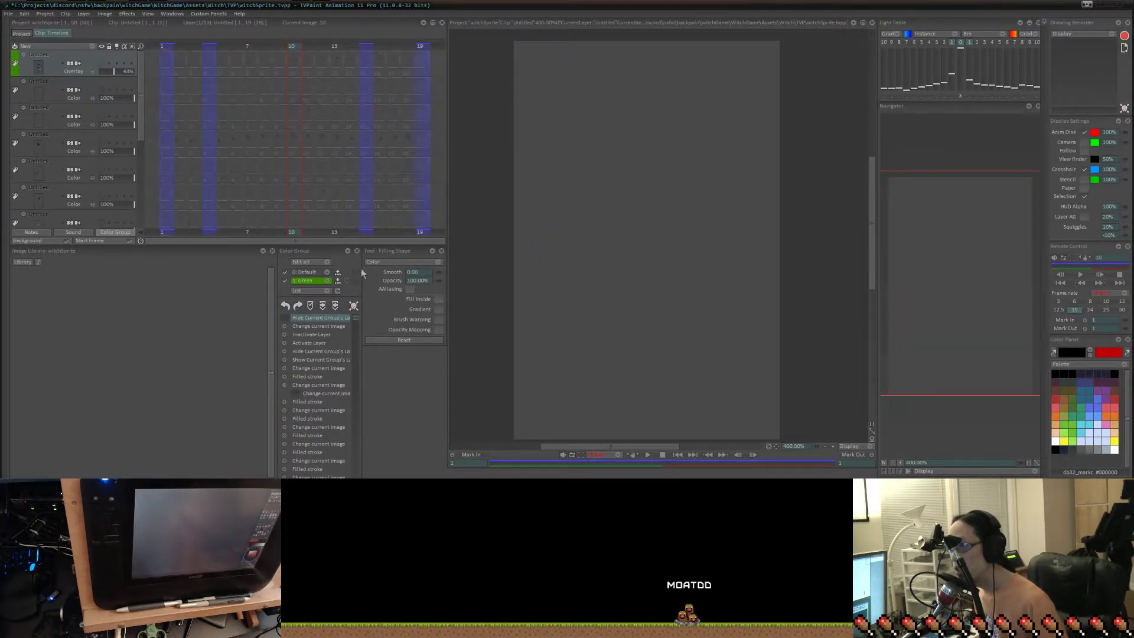
pyautogui.click(355, 271)
# Hide the eight uppermost Default-group layers one by one, from the layer beneath the overlay to the one below the ROUGH layer.
pyautogui.click(102, 90)
pyautogui.click(102, 117)
pyautogui.click(101, 144)
pyautogui.click(102, 169)
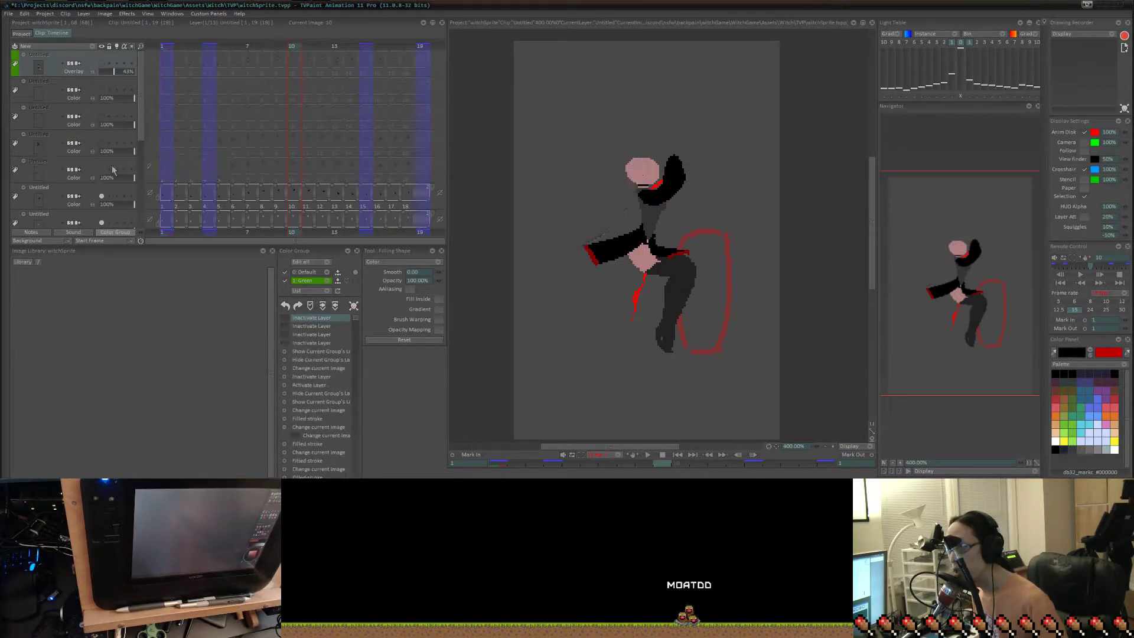
pyautogui.moveTo(140, 136); pyautogui.dragTo(141, 187)
pyautogui.click(103, 98)
pyautogui.click(102, 123)
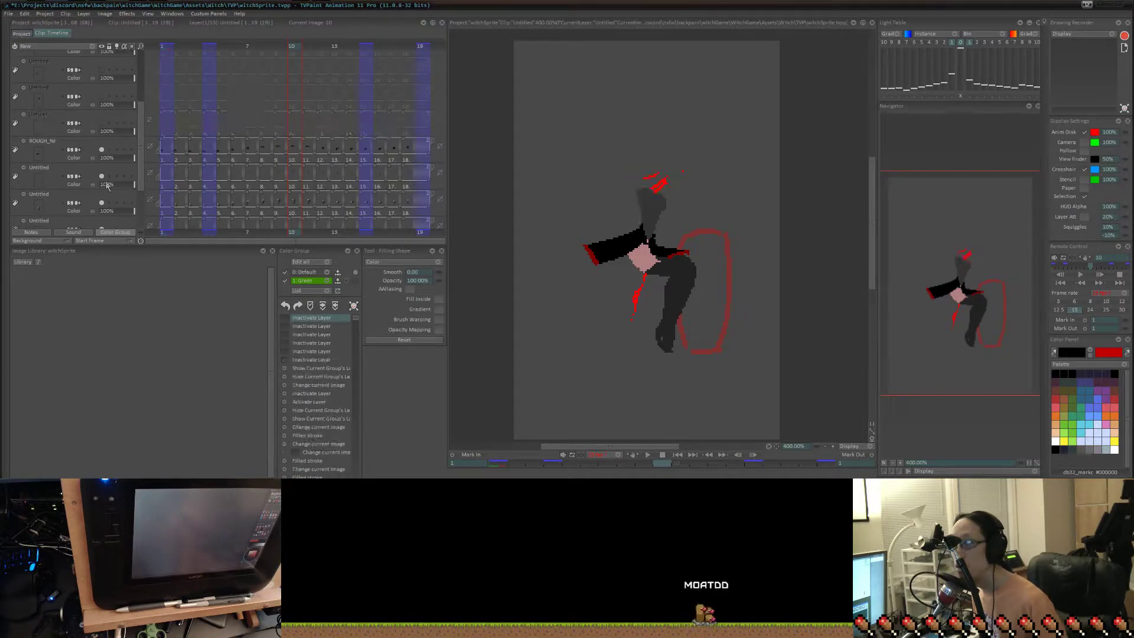
pyautogui.click(103, 150)
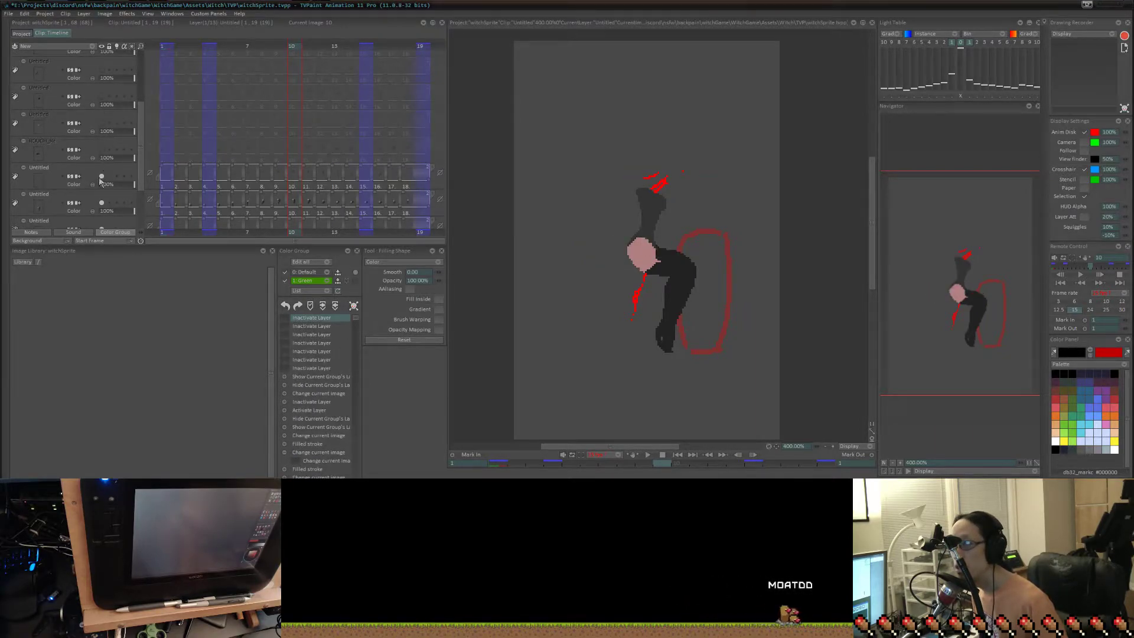
pyautogui.click(102, 177)
# Assign the 31% opacity layer directly above the background to the Green colour group and hide it.
pyautogui.moveTo(144, 184); pyautogui.dragTo(140, 225)
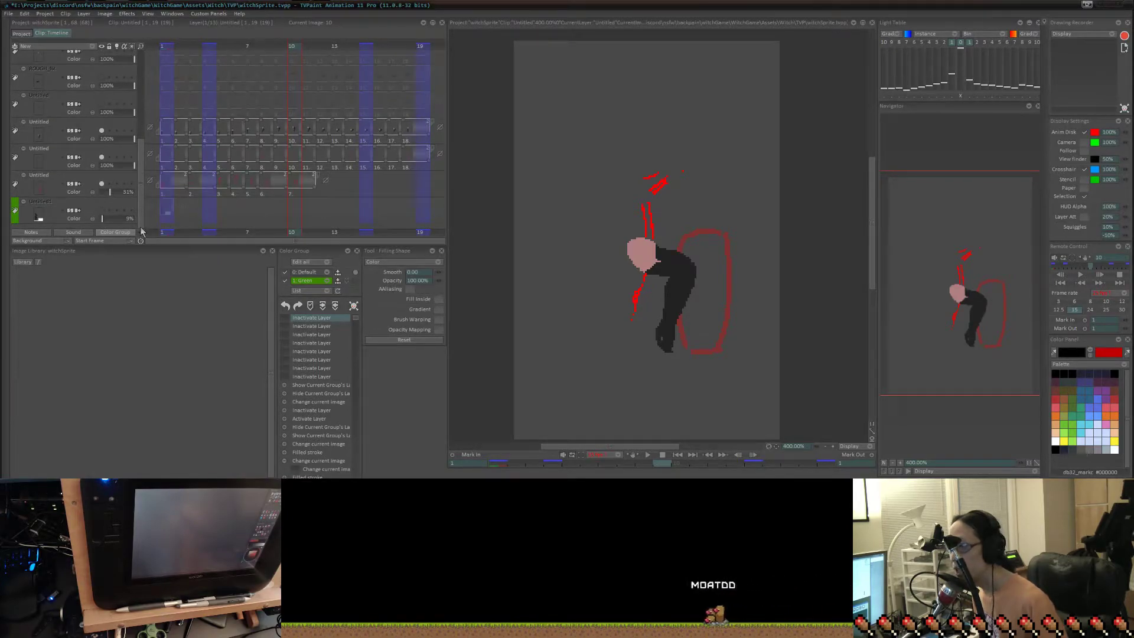
pyautogui.click(16, 184)
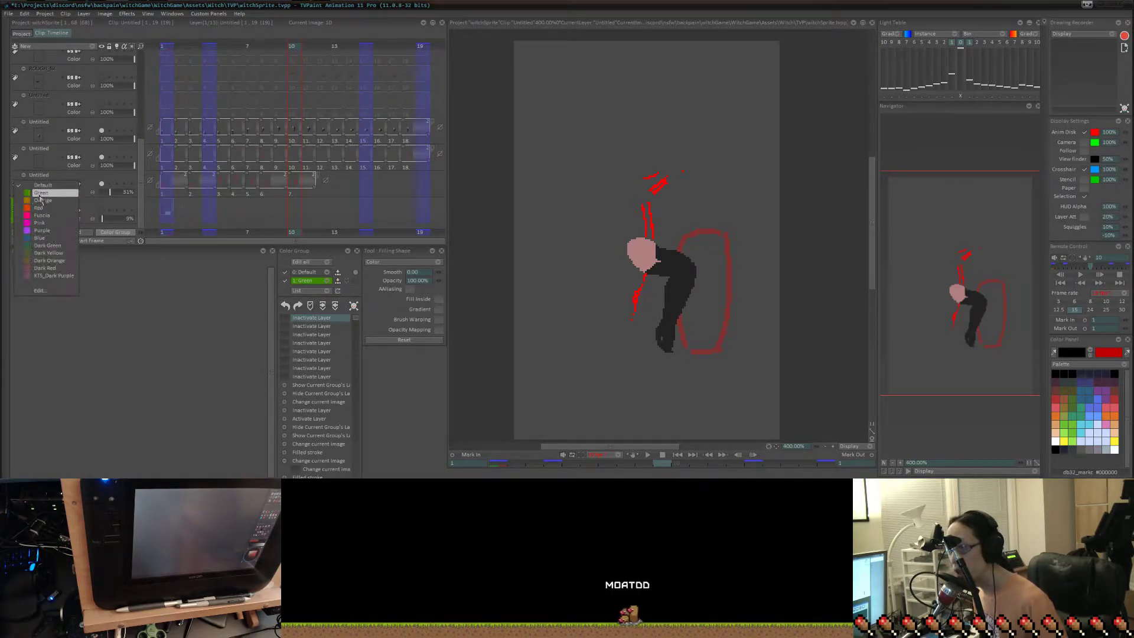
pyautogui.click(40, 194)
pyautogui.click(101, 185)
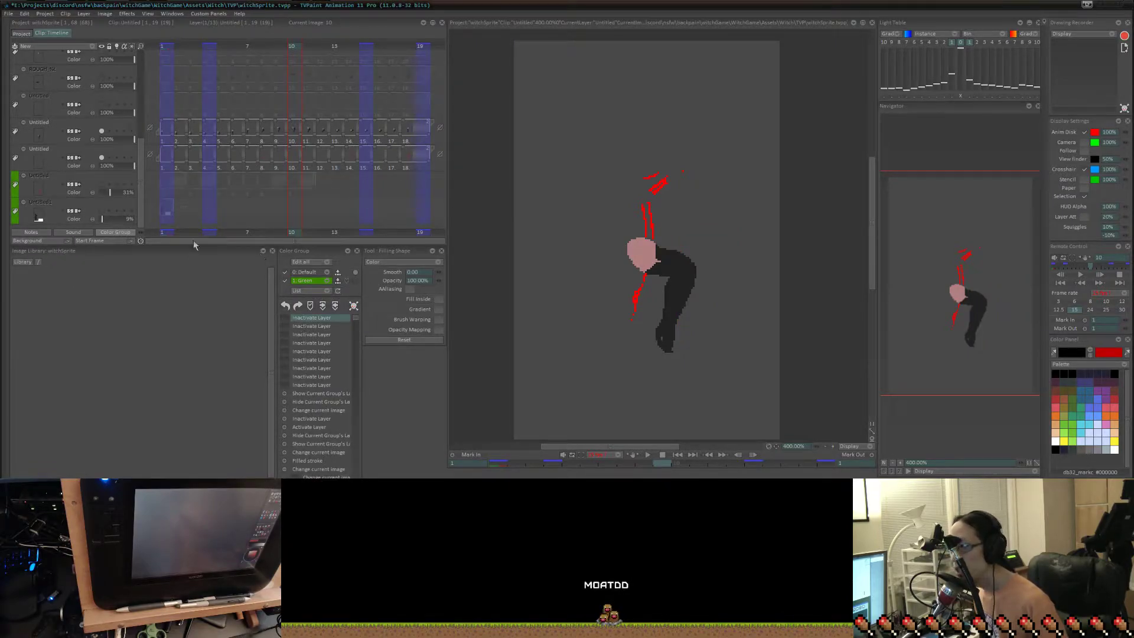
# Make the bottom background layer and the top overlay layer visible.
pyautogui.click(102, 211)
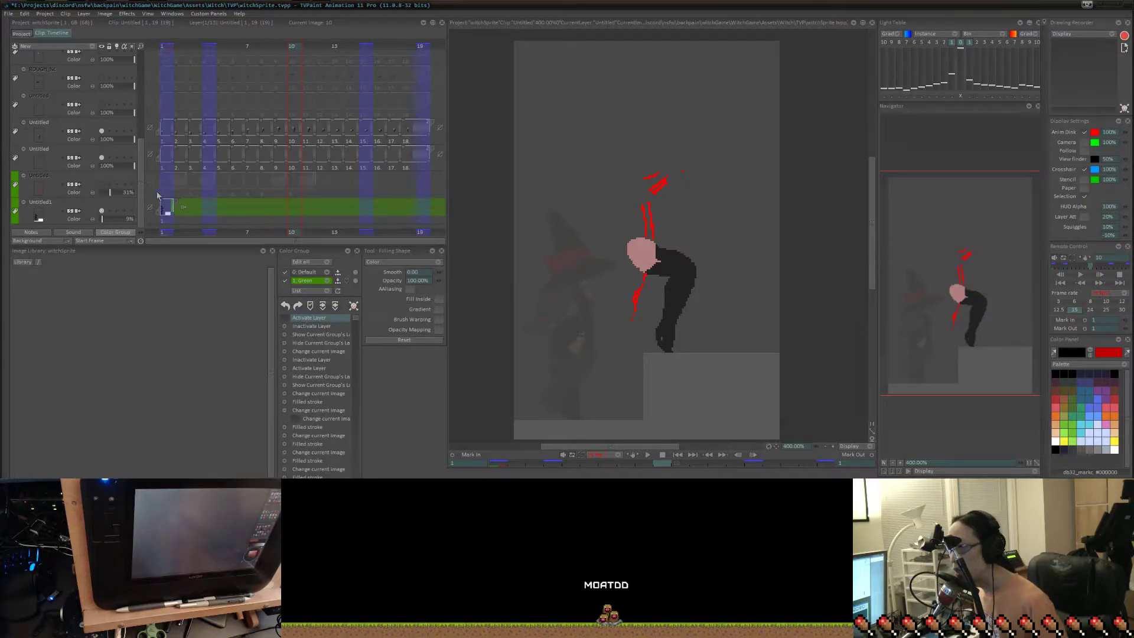
pyautogui.moveTo(142, 202); pyautogui.dragTo(147, 177)
pyautogui.click(102, 63)
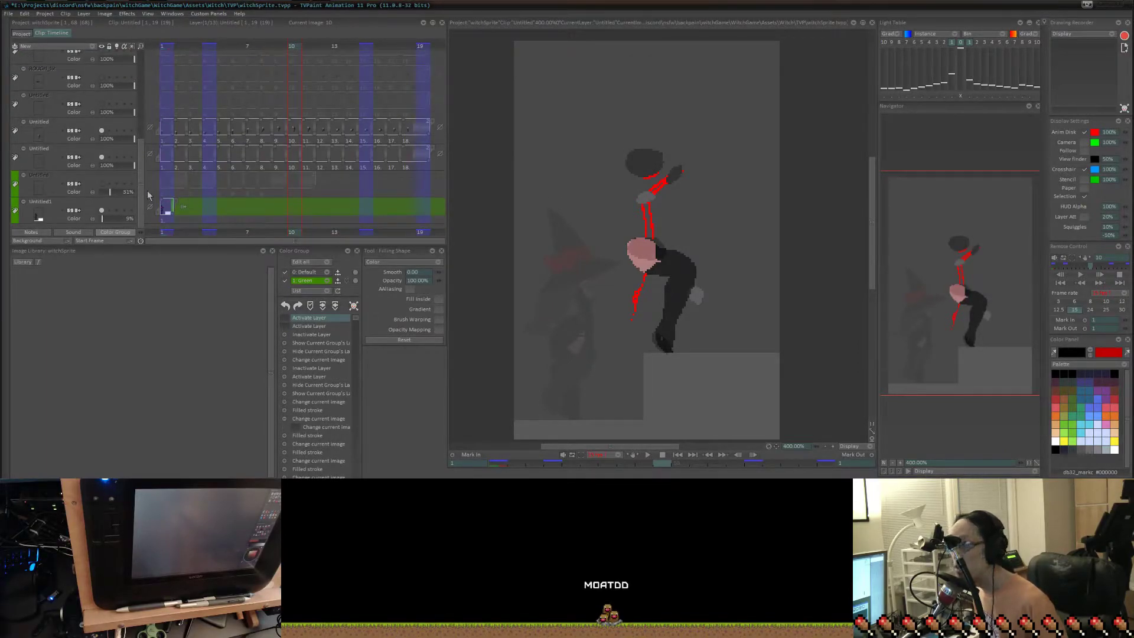
# Assign the layer with the red guide lines to the Green colour group and hide it.
pyautogui.click(15, 159)
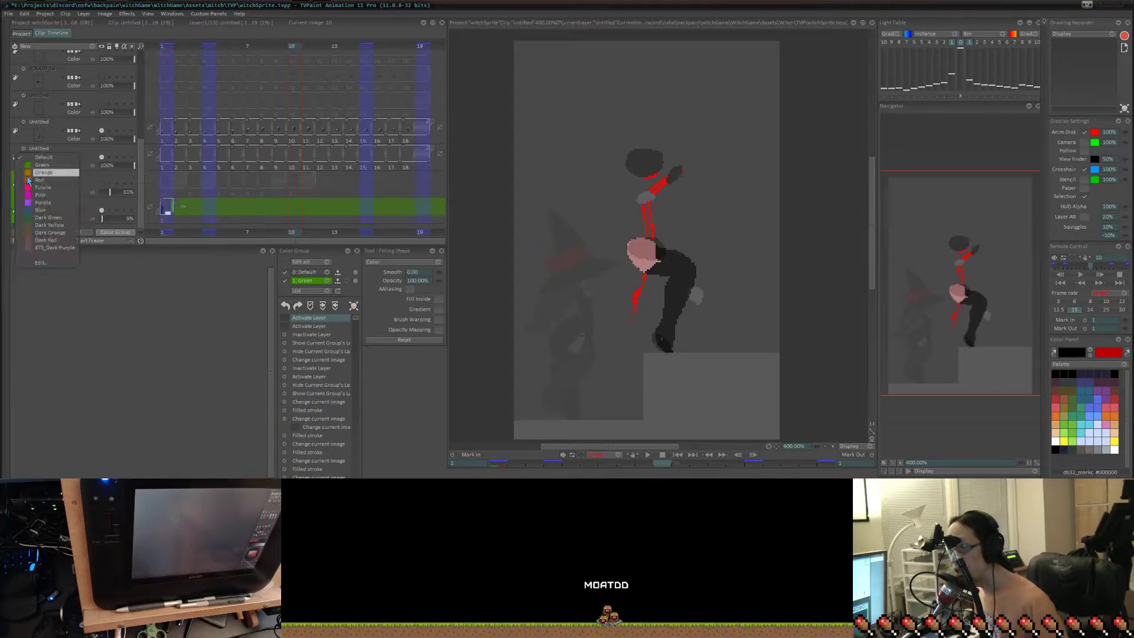
pyautogui.click(32, 166)
pyautogui.click(101, 157)
# Flip forward through the frames and play the animation to examine the hip and leg motion with the overlay shapes.
pyautogui.moveTo(140, 181); pyautogui.dragTo(140, 95)
pyautogui.press('Right')
pyautogui.press('Right')
pyautogui.press('Right')
pyautogui.press('Right')
pyautogui.press('Right')
pyautogui.press('Right')
pyautogui.press('Right')
pyautogui.press('Right')
pyautogui.press('Right')
pyautogui.press('Right')
pyautogui.press('Right')
pyautogui.press('Right')
pyautogui.press('Right')
pyautogui.press('Right')
pyautogui.press('Right')
pyautogui.press('Right')
pyautogui.press('Right')
pyautogui.press('Right')
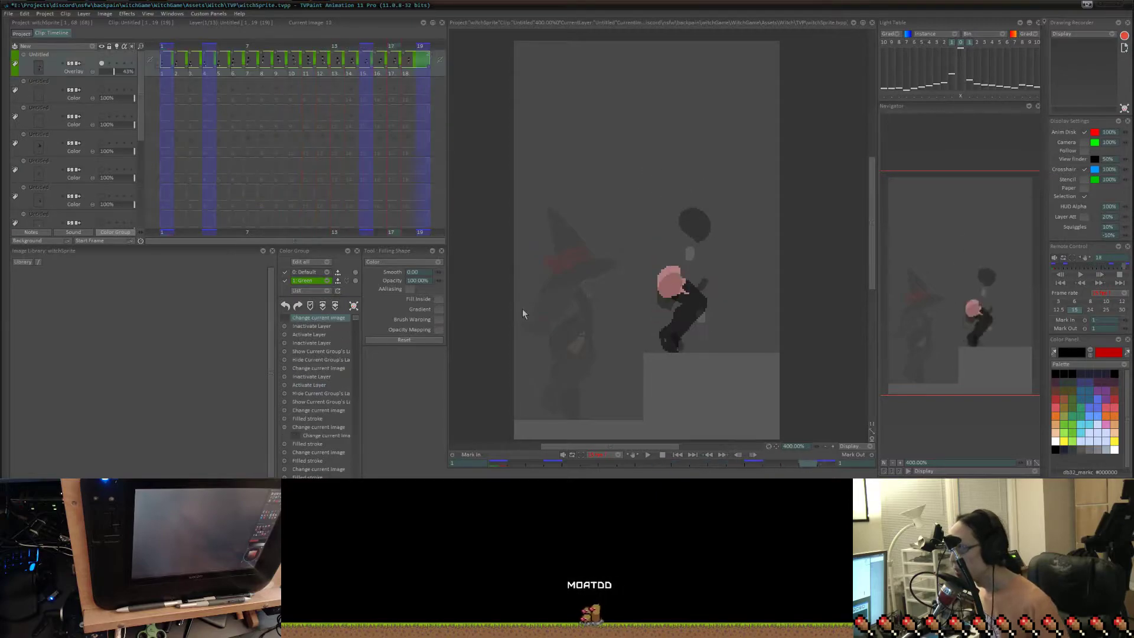
pyautogui.press('Right')
pyautogui.press('Right')
pyautogui.press('Right')
pyautogui.press('Right')
pyautogui.press('Right')
pyautogui.press('Right')
pyautogui.press('Right')
pyautogui.press('Right')
pyautogui.press('Right')
pyautogui.press('Right')
pyautogui.press('Right')
pyautogui.press('Right')
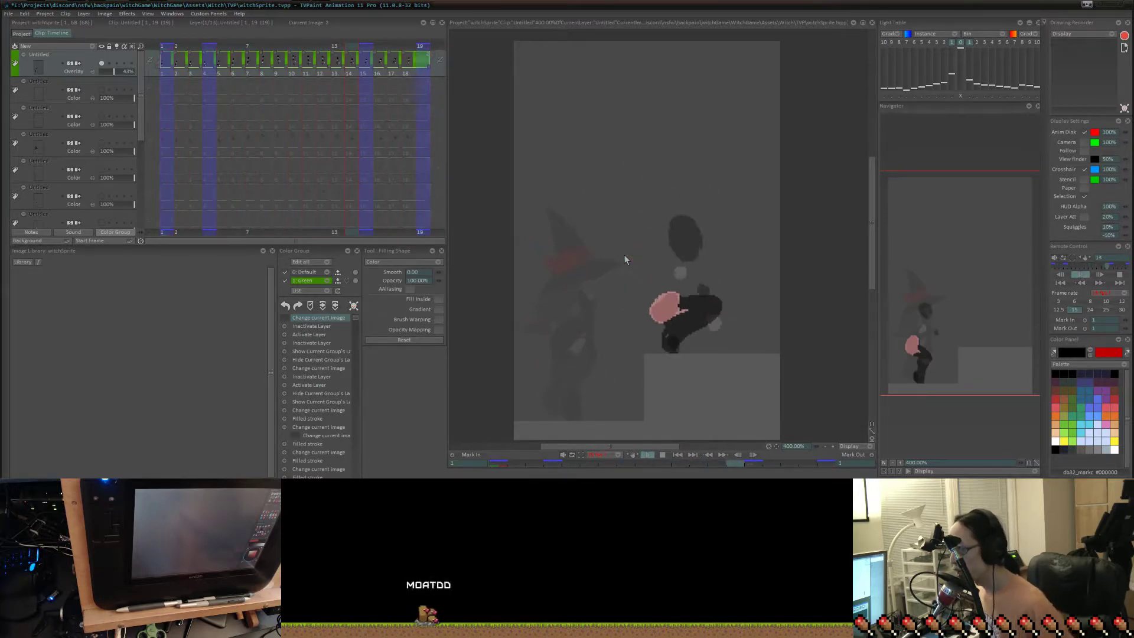
pyautogui.press('Return')
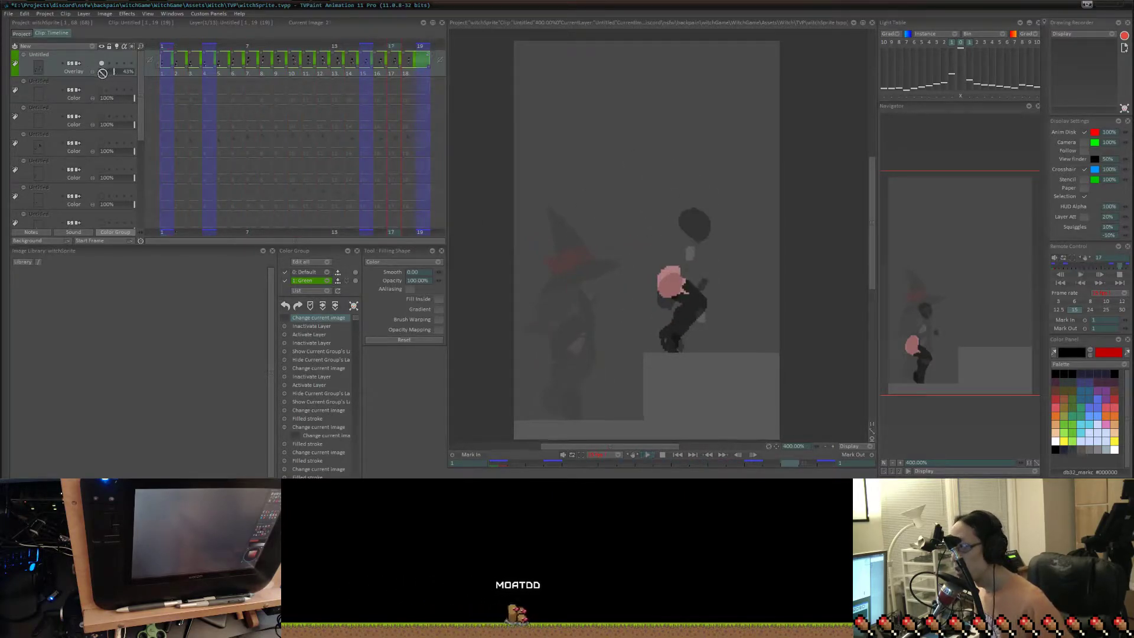
# Lower the top overlay layer's opacity to 8% and play the animation.
pyautogui.moveTo(102, 74); pyautogui.dragTo(101, 73)
pyautogui.press('Return')
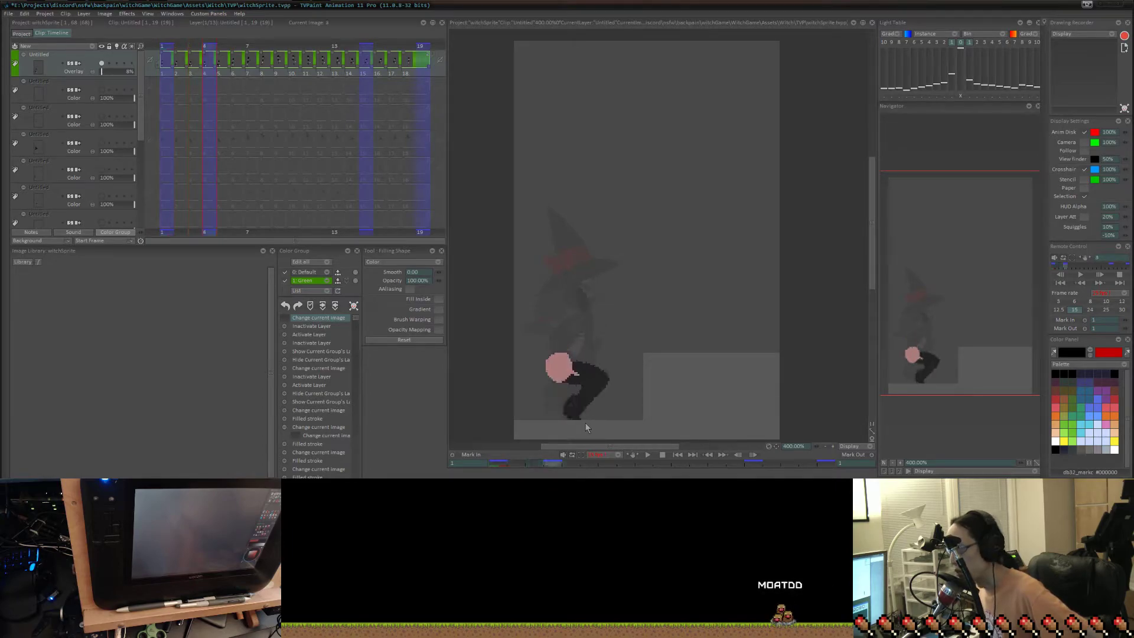
# Flip back and forth between neighbouring frames from frame 3 up to frame 14 to examine the hip and leg poses through the jump.
pyautogui.press('Left')
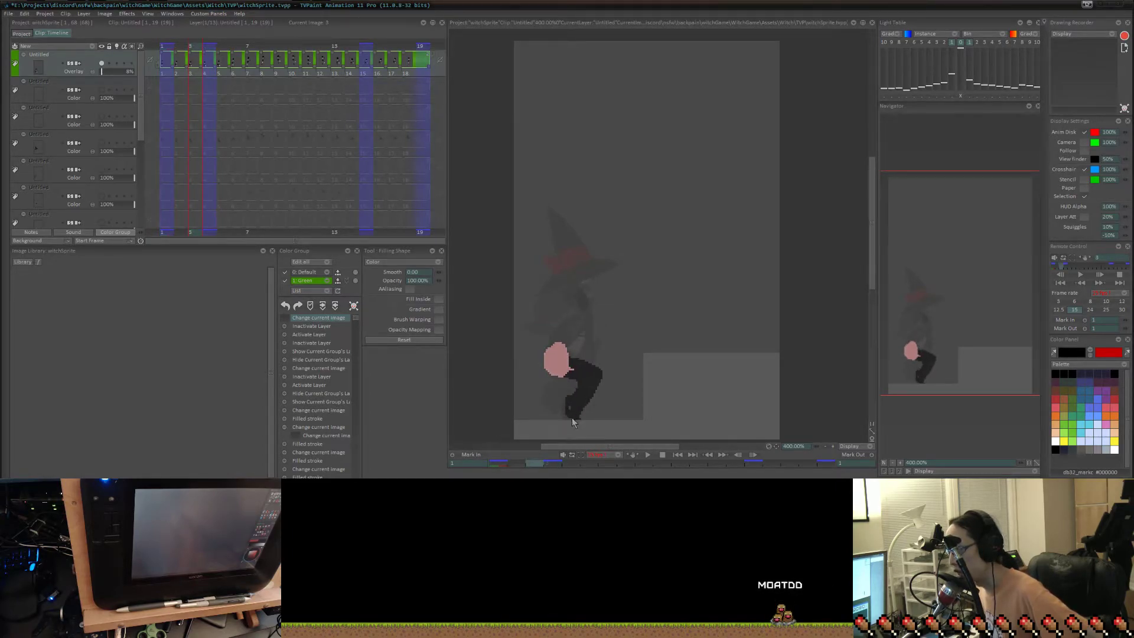
pyautogui.press('Right')
pyautogui.press('Right')
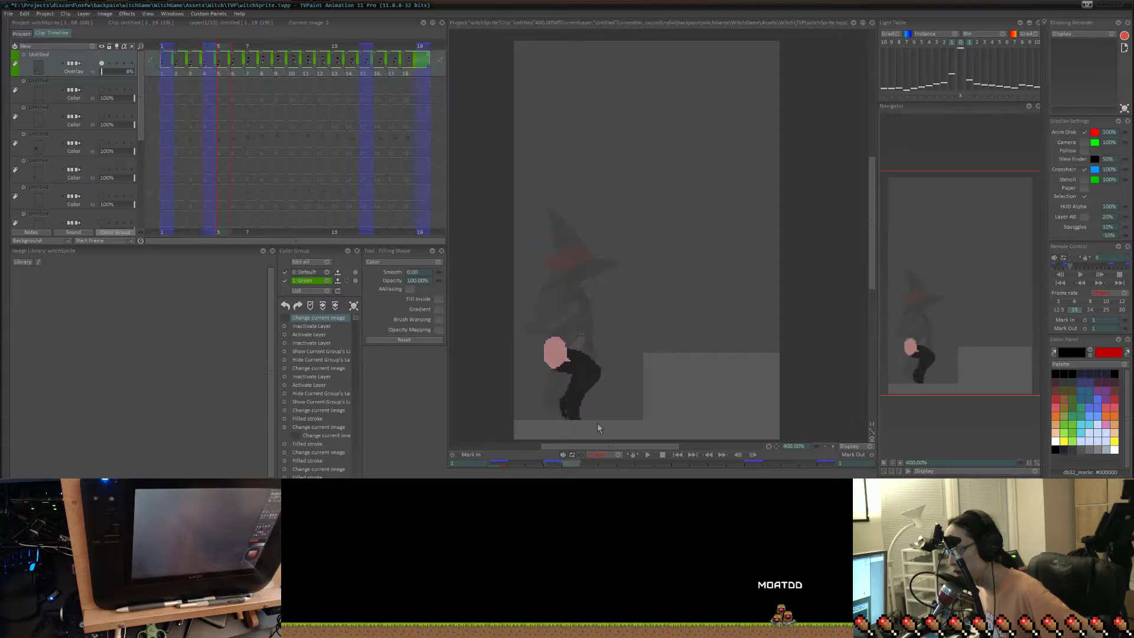
pyautogui.press('Left')
pyautogui.press('Right')
pyautogui.press('Left')
pyautogui.press('Right')
pyautogui.press('Right')
pyautogui.press('Left')
pyautogui.press('Right')
pyautogui.press('Left')
pyautogui.press('Right')
pyautogui.press('Right')
pyautogui.press('Left')
pyautogui.press('Left')
pyautogui.press('Right')
pyautogui.press('Right')
pyautogui.press('Right')
pyautogui.press('Right')
pyautogui.press('Left')
pyautogui.press('Left')
pyautogui.press('Left')
pyautogui.press('Left')
pyautogui.press('Right')
pyautogui.press('Right')
pyautogui.press('Right')
pyautogui.press('Left')
pyautogui.press('Right')
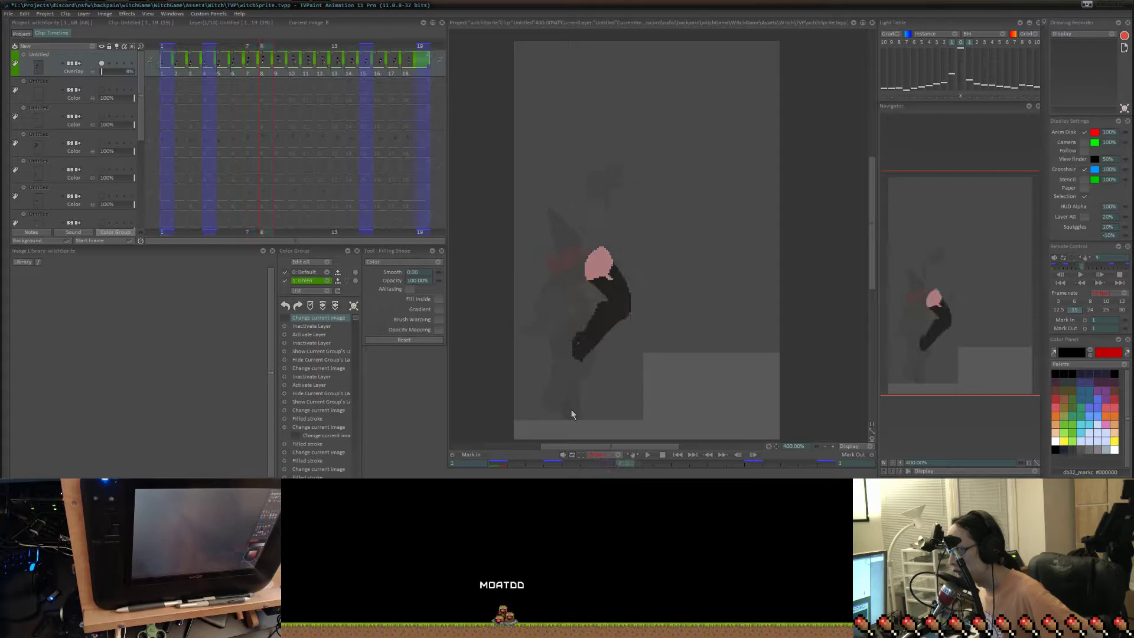
pyautogui.press('Right')
pyautogui.press('Right')
pyautogui.press('Right')
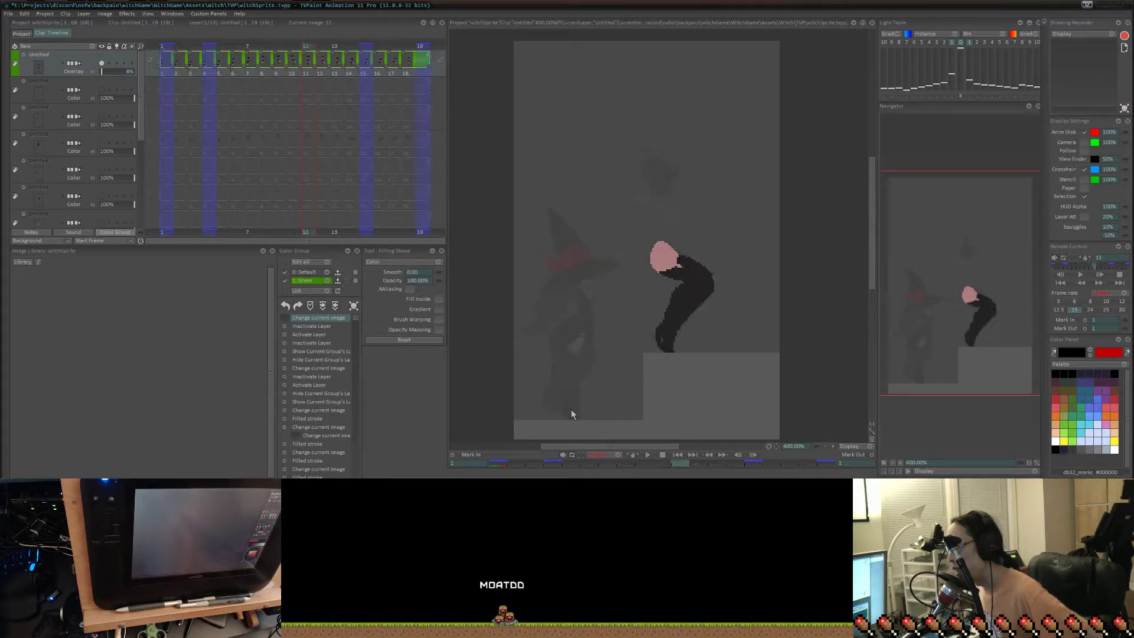
pyautogui.press('Right')
pyautogui.press('Right')
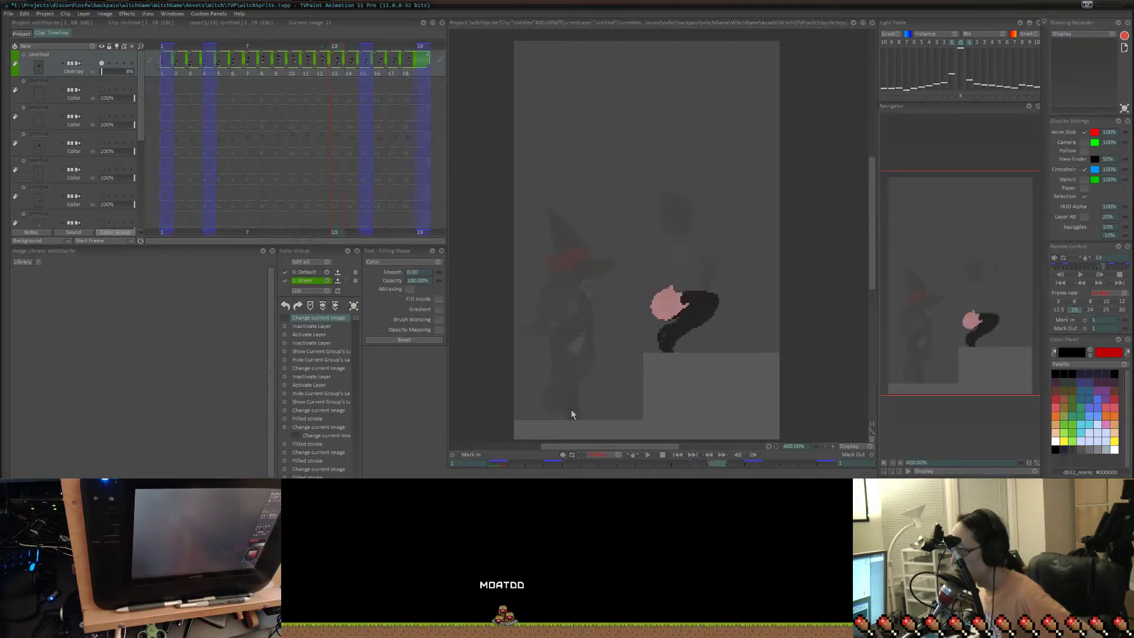
pyautogui.press('Right')
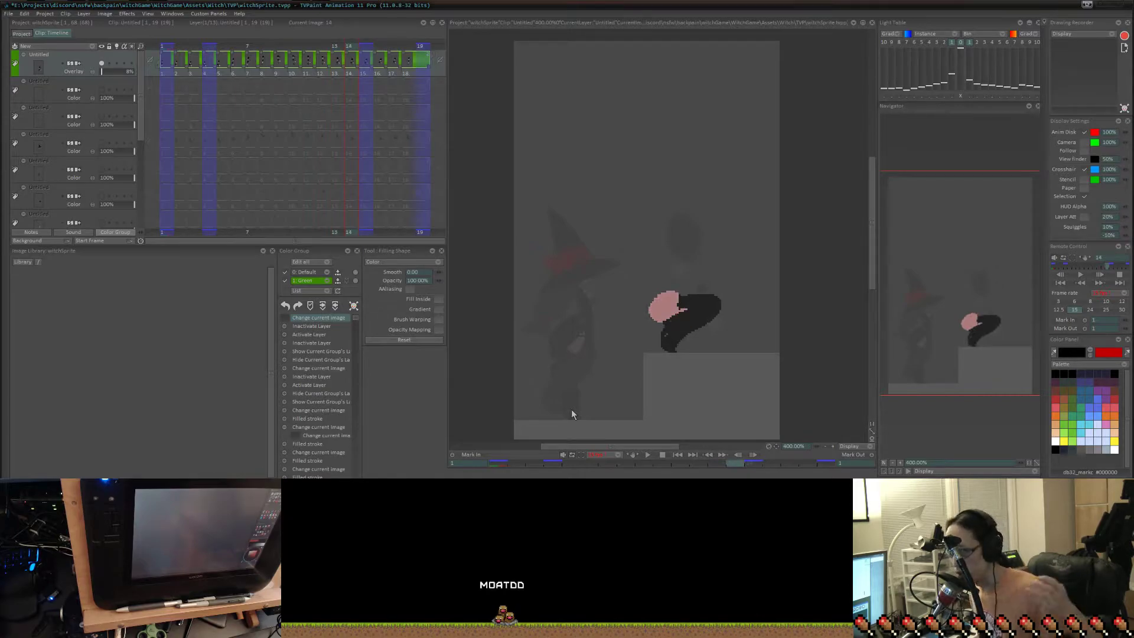
# Flip forward past frame 14 and replay the animation to examine the leg poses in the landing.
pyautogui.press('Right')
pyautogui.press('Right')
pyautogui.press('Right')
pyautogui.press('Right')
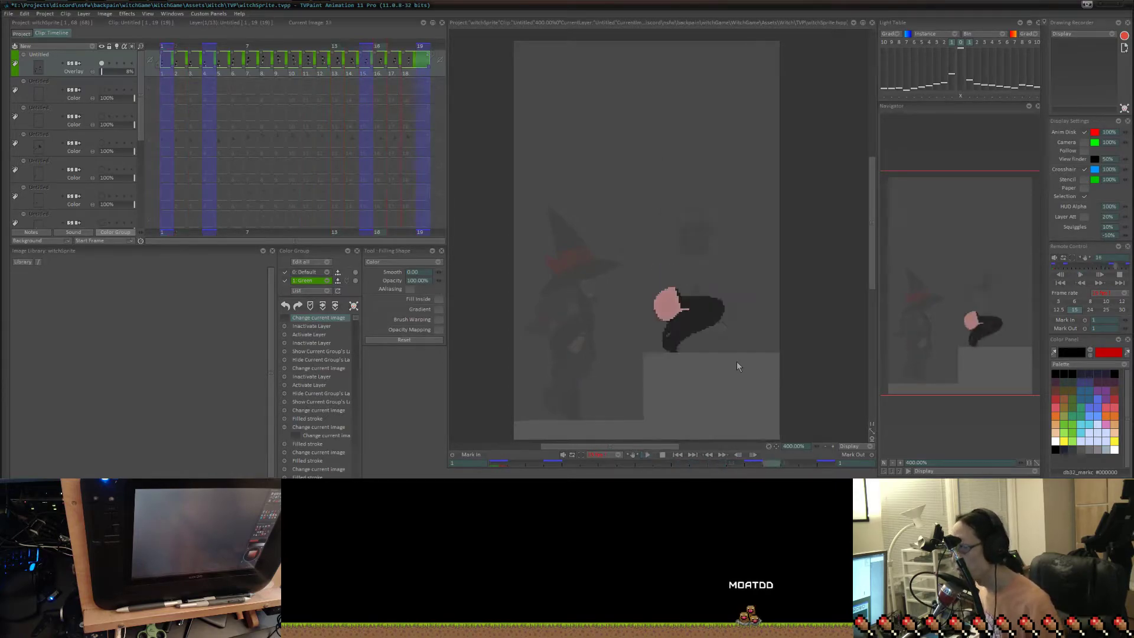
pyautogui.press('Return')
pyautogui.press('Right')
pyautogui.press('Right')
pyautogui.press('Right')
pyautogui.press('Right')
pyautogui.press('Right')
pyautogui.press('Right')
pyautogui.press('Right')
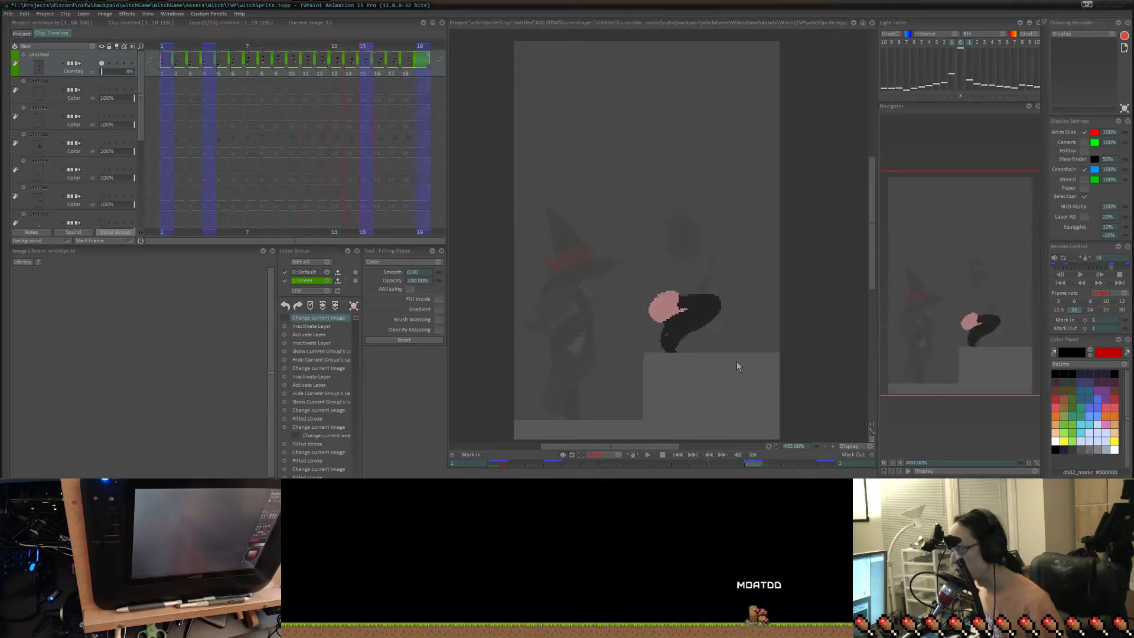
# Flip back and forth around frames 13 to 15 to compare the neighbouring landing crouch poses.
pyautogui.press('Left')
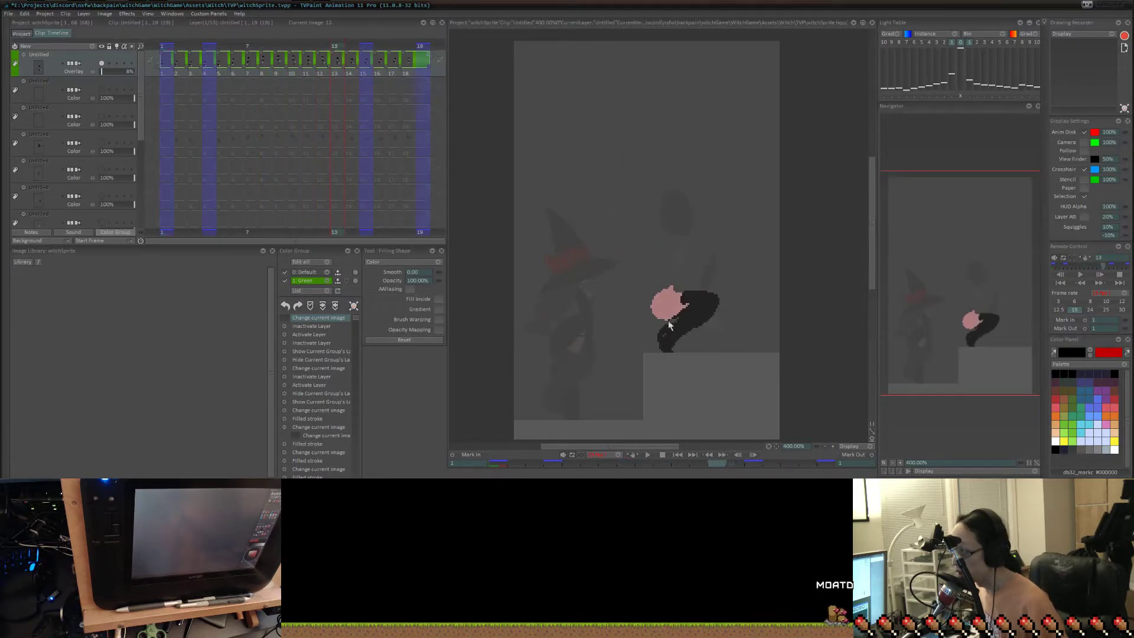
pyautogui.press('Right')
pyautogui.press('Right')
pyautogui.press('Right')
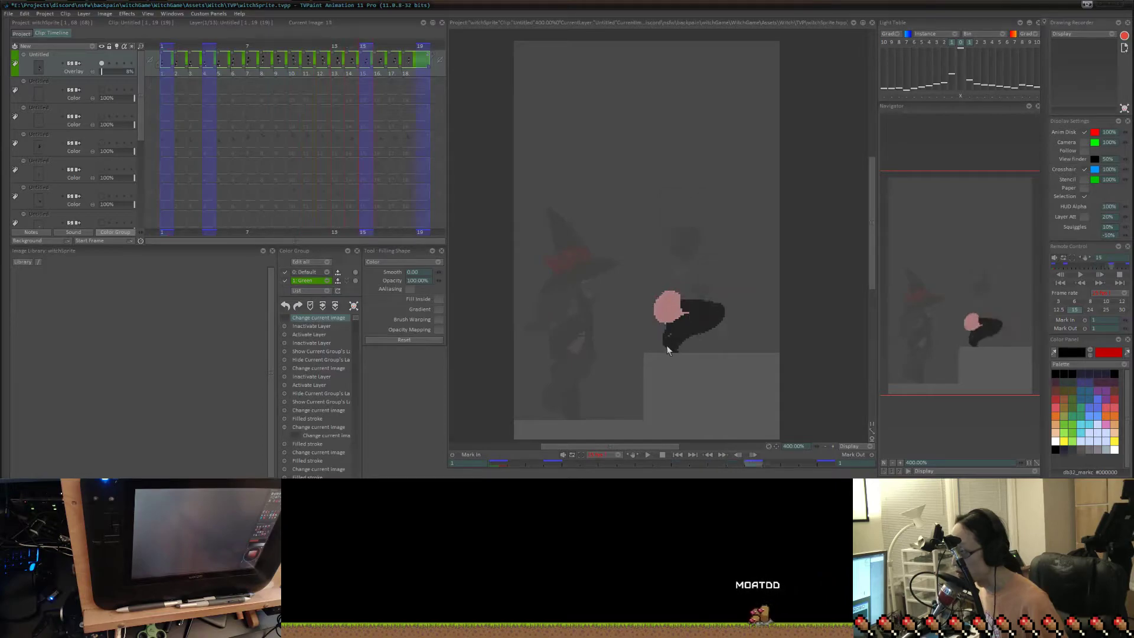
pyautogui.press('Left')
pyautogui.press('Left')
pyautogui.press('Right')
pyautogui.press('Right')
pyautogui.press('Right')
pyautogui.press('Right')
pyautogui.press('Right')
# Flip back towards the start of the jump and forward again through frame 9 to examine the airborne leg poses.
pyautogui.press('Left')
pyautogui.press('Left')
pyautogui.press('Left')
pyautogui.press('Left')
pyautogui.press('Left')
pyautogui.press('Left')
pyautogui.press('Left')
pyautogui.press('Left')
pyautogui.press('Left')
pyautogui.press('Left')
pyautogui.press('Left')
pyautogui.press('Left')
pyautogui.press('Left')
pyautogui.press('Right')
pyautogui.press('Right')
pyautogui.press('Right')
pyautogui.press('Right')
pyautogui.press('Right')
pyautogui.press('Right')
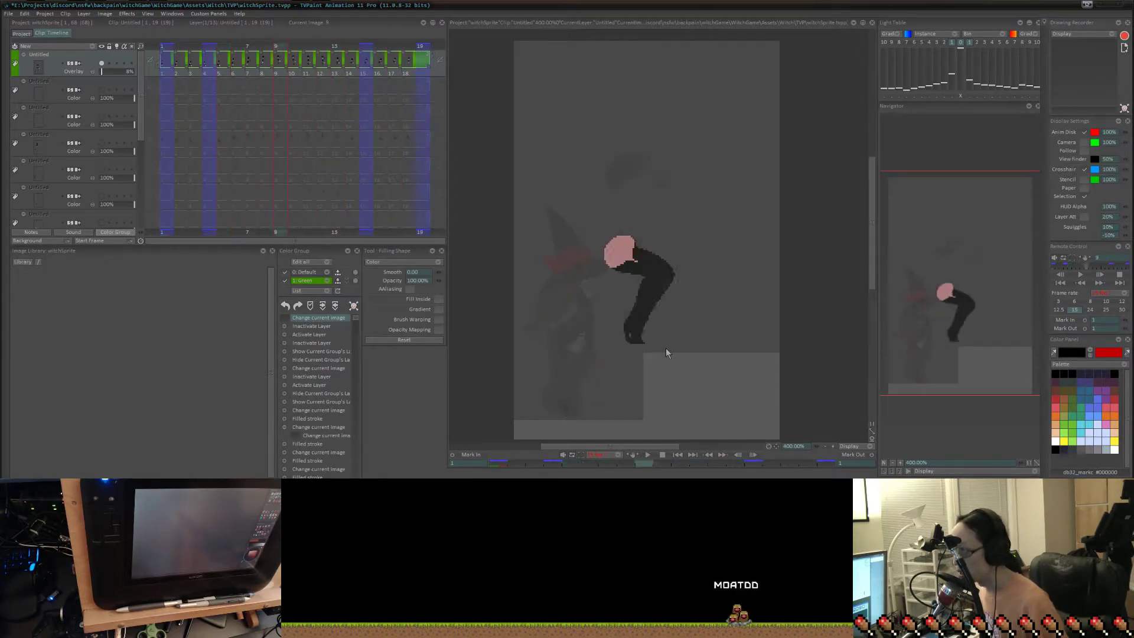
pyautogui.press('Right')
pyautogui.press('Right')
pyautogui.press('Right')
pyautogui.press('Right')
pyautogui.press('Right')
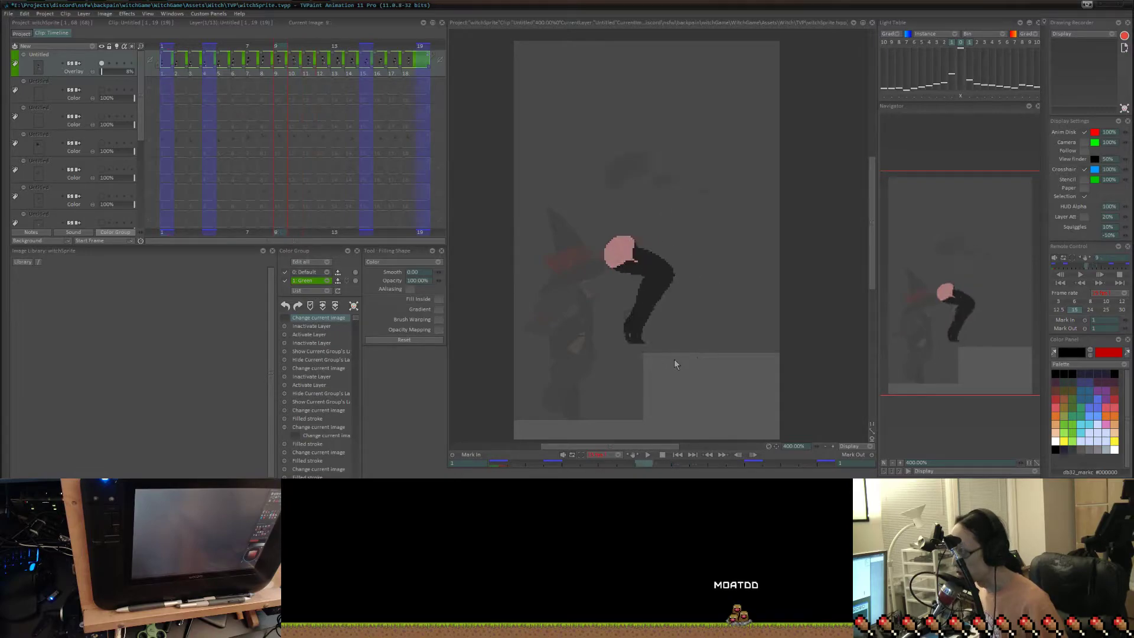
# Flip repeatedly between frames 6 and 11 to compare the hip and leg poses from take-off to touchdown.
pyautogui.press('Left')
pyautogui.press('Left')
pyautogui.press('Left')
pyautogui.press('Left')
pyautogui.press('Left')
pyautogui.press('Left')
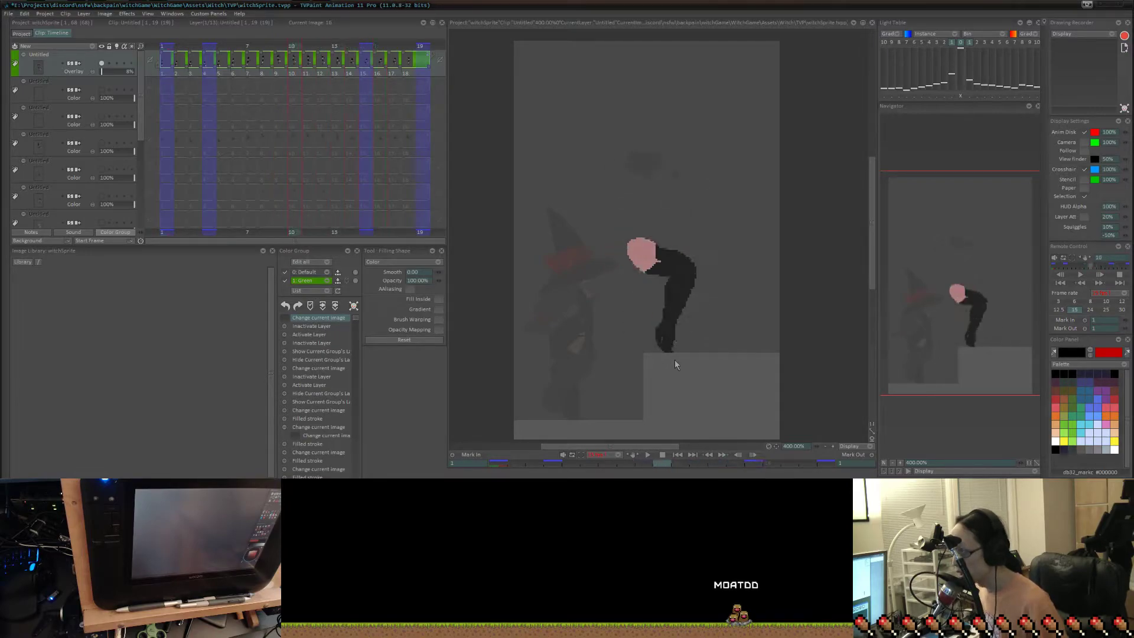
pyautogui.press('Left')
pyautogui.press('Left')
pyautogui.press('Left')
pyautogui.press('Left')
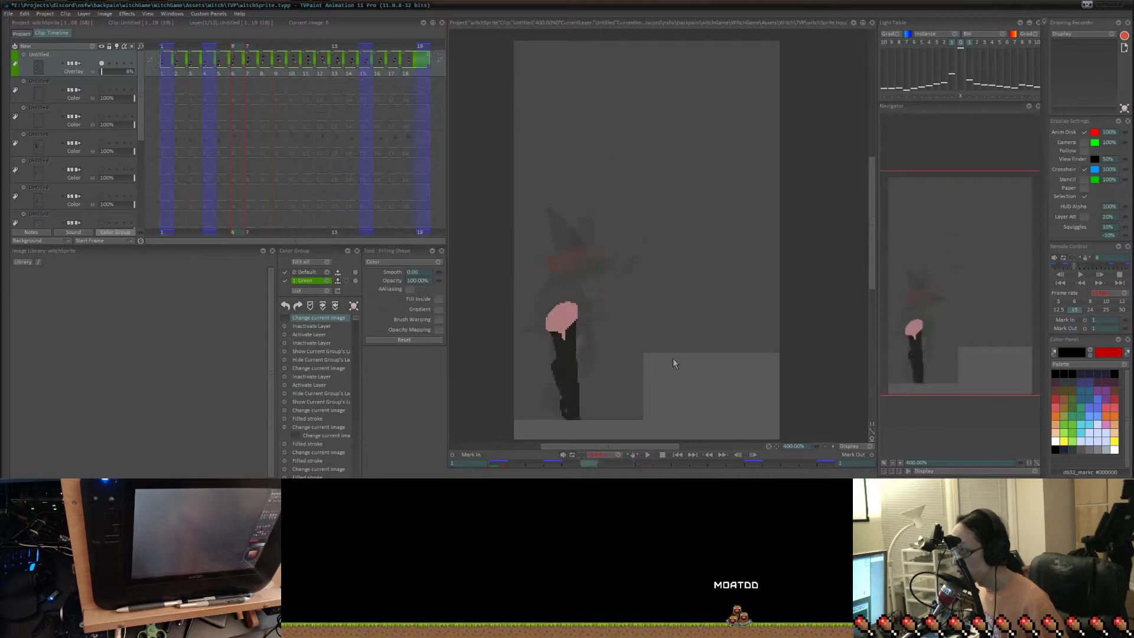
pyautogui.press('Right')
pyautogui.press('Right')
pyautogui.press('Right')
pyautogui.press('Right')
pyautogui.press('Right')
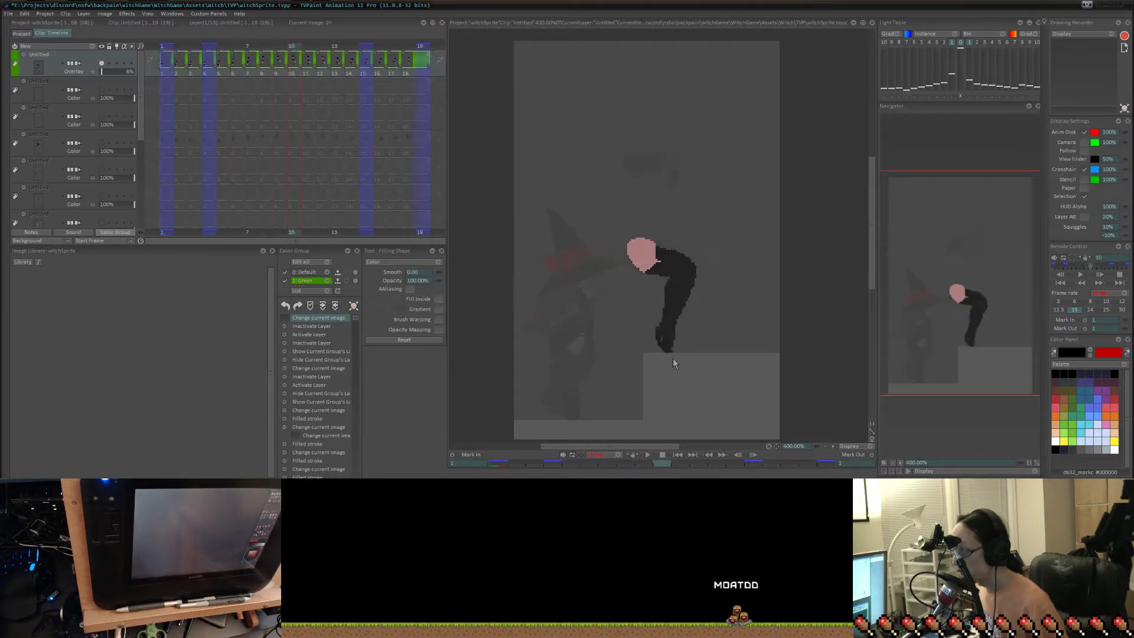
pyautogui.press('Left')
pyautogui.press('Left')
pyautogui.press('Right')
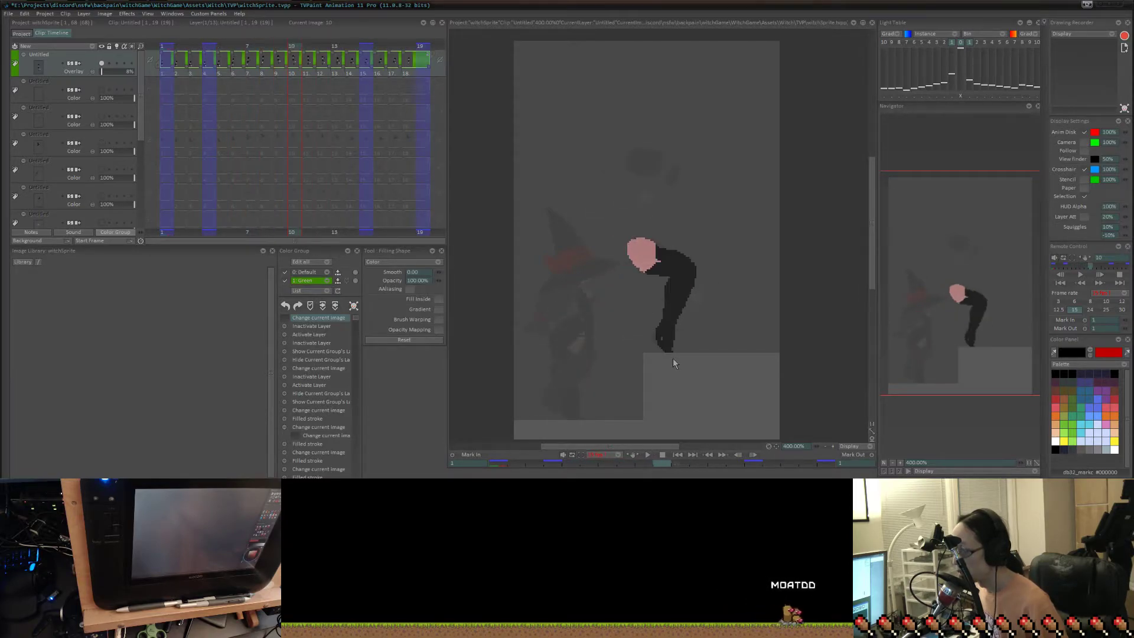
pyautogui.press('Left')
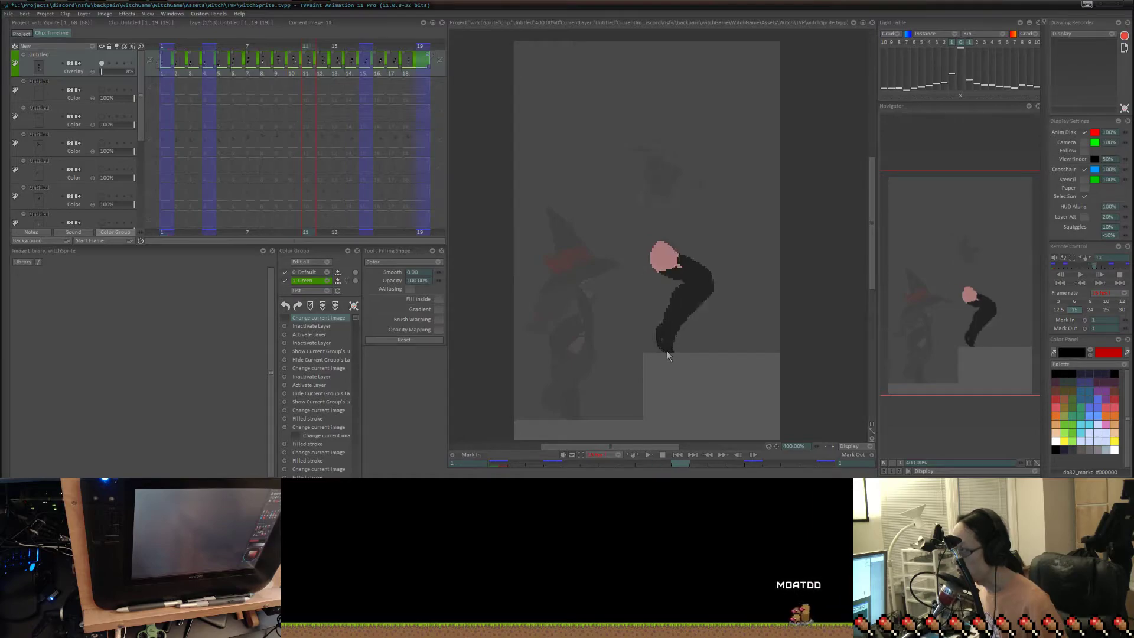
# Flip back and forth across frames 11 to 17 to examine how the hips sink and rise again on the ledge.
pyautogui.press('Right')
pyautogui.press('Right')
pyautogui.press('Right')
pyautogui.press('Right')
pyautogui.press('Right')
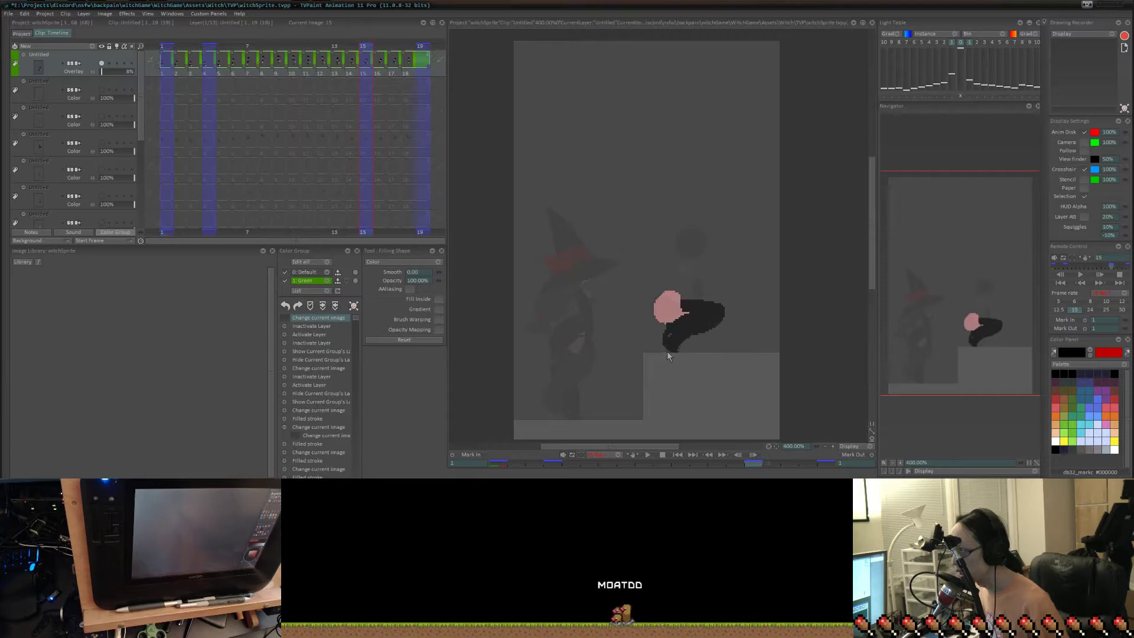
pyautogui.press('Right')
pyautogui.press('Right')
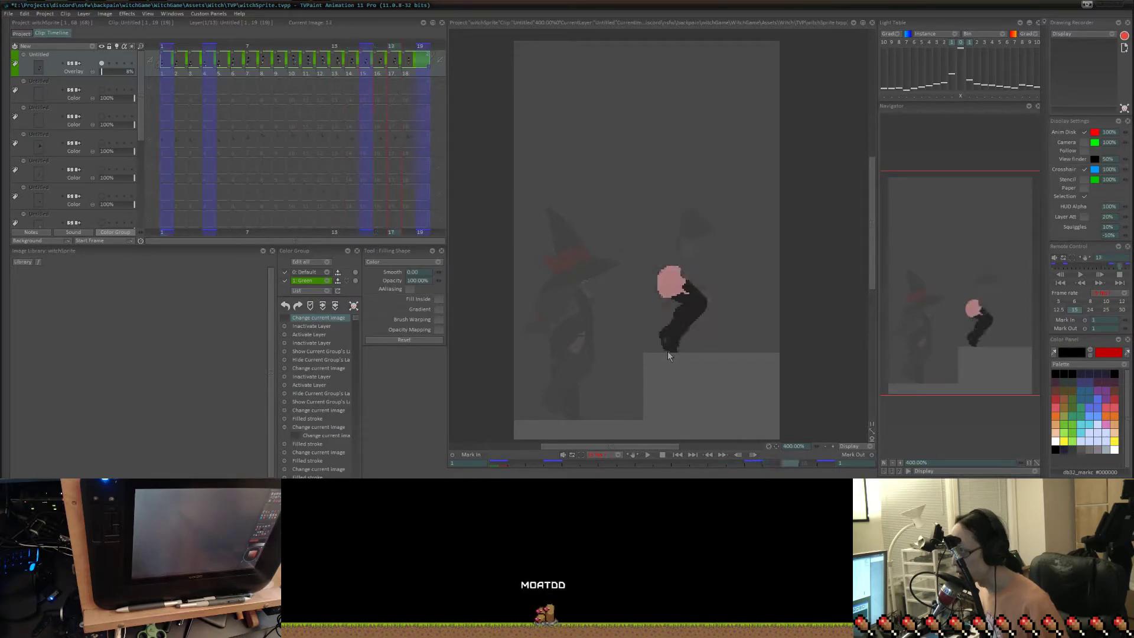
pyautogui.press('Left')
pyautogui.press('Left')
pyautogui.press('Right')
pyautogui.press('Left')
pyautogui.press('Right')
pyautogui.press('Right')
pyautogui.press('Right')
pyautogui.press('Right')
pyautogui.press('Right')
pyautogui.press('Left')
pyautogui.press('Left')
pyautogui.press('Left')
pyautogui.press('Left')
pyautogui.press('Left')
pyautogui.press('Left')
pyautogui.press('Right')
pyautogui.press('Right')
pyautogui.press('Right')
pyautogui.press('Right')
pyautogui.press('Left')
pyautogui.press('Left')
pyautogui.press('Left')
pyautogui.press('Left')
pyautogui.press('Left')
pyautogui.press('Left')
pyautogui.press('Left')
pyautogui.press('Right')
pyautogui.press('Right')
pyautogui.press('Left')
pyautogui.press('Left')
pyautogui.press('Left')
pyautogui.press('Left')
pyautogui.press('Left')
pyautogui.press('Right')
pyautogui.press('Right')
pyautogui.press('Right')
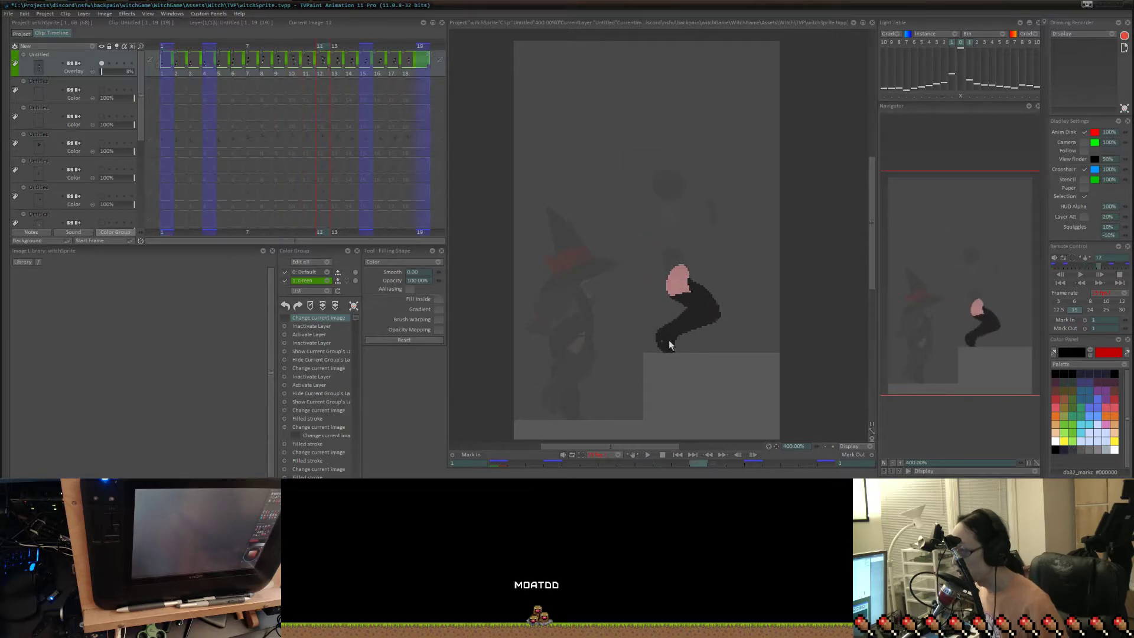
pyautogui.press('Right')
pyautogui.press('Left')
pyautogui.press('Left')
pyautogui.press('Right')
pyautogui.press('Right')
pyautogui.press('Right')
pyautogui.press('Right')
pyautogui.press('Right')
pyautogui.press('Right')
# Play the animation, stop it, and flip forward to frame 15 to review the hip and leg motion.
pyautogui.press('Return')
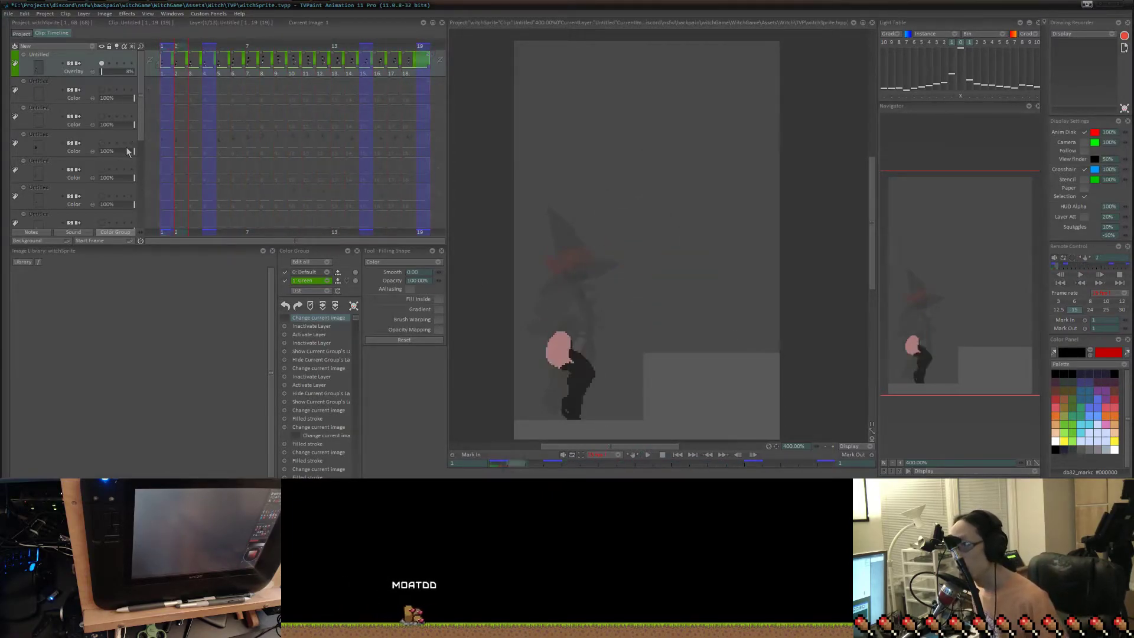
pyautogui.press('Return')
pyautogui.press('Right')
pyautogui.press('Right')
pyautogui.press('Right')
pyautogui.press('Right')
pyautogui.press('Right')
pyautogui.press('Right')
pyautogui.press('Right')
pyautogui.press('Right')
pyautogui.press('Right')
pyautogui.press('Right')
pyautogui.press('Right')
pyautogui.press('Right')
pyautogui.press('Right')
pyautogui.press('Right')
pyautogui.press('Right')
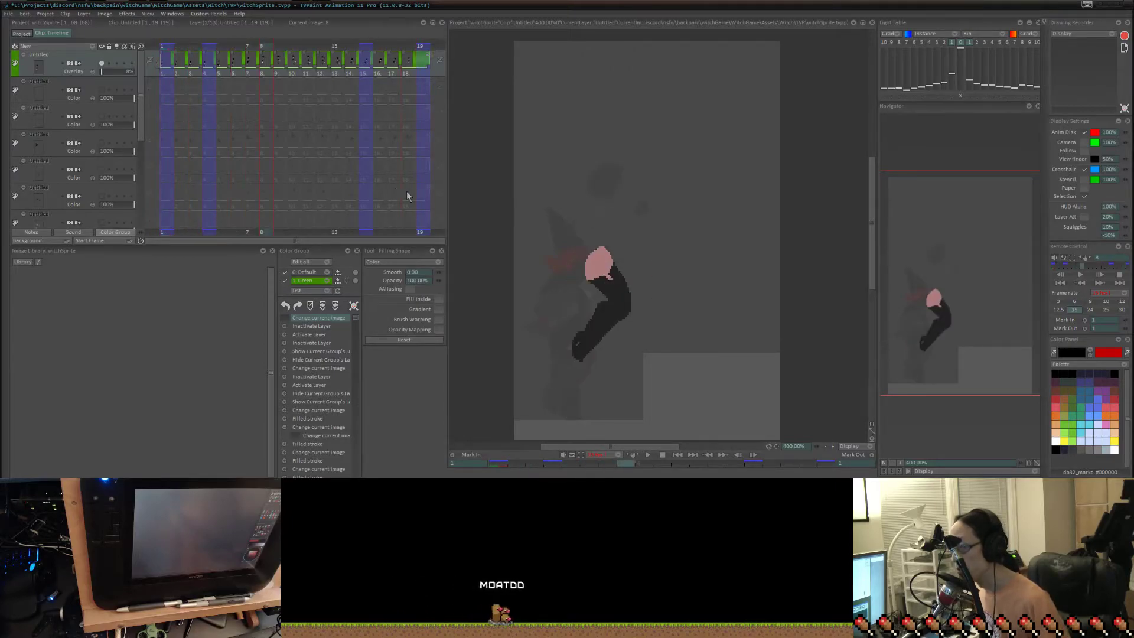
pyautogui.press('Right')
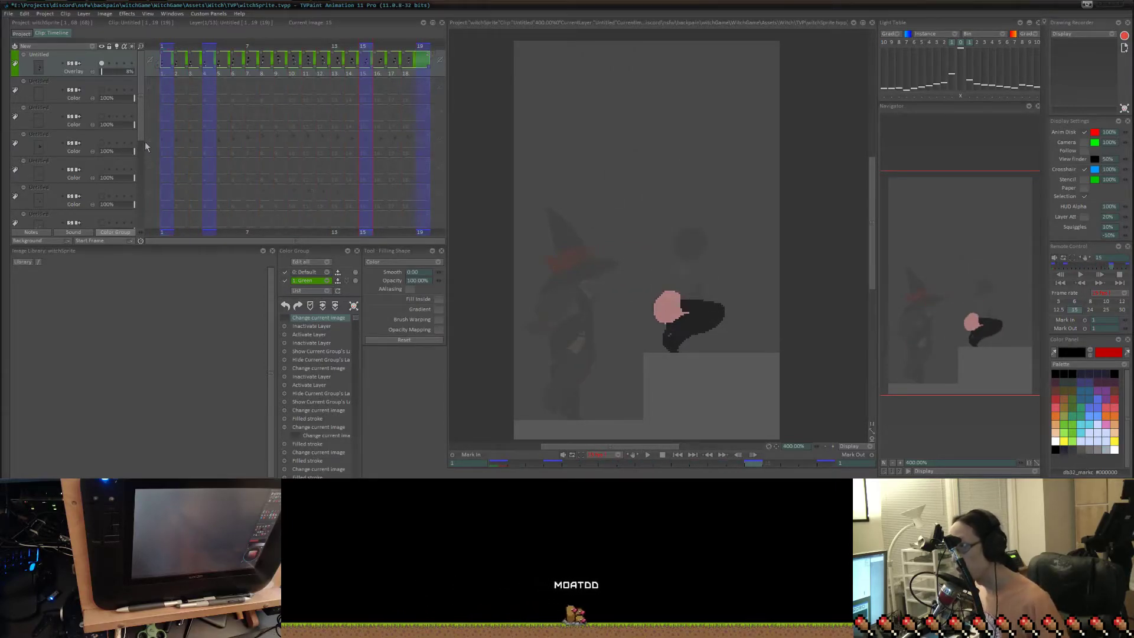
# Show the hidden layer with the witch's bare head and play the animation with it.
pyautogui.moveTo(140, 136); pyautogui.dragTo(138, 185)
pyautogui.click(102, 129)
pyautogui.press('Return')
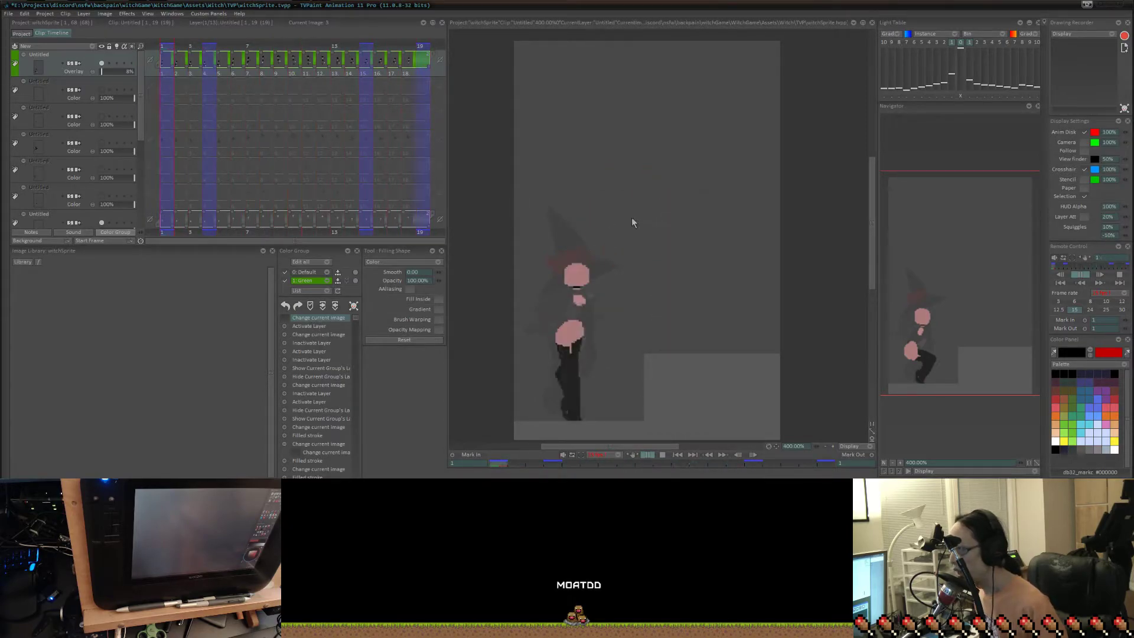
pyautogui.press('Return')
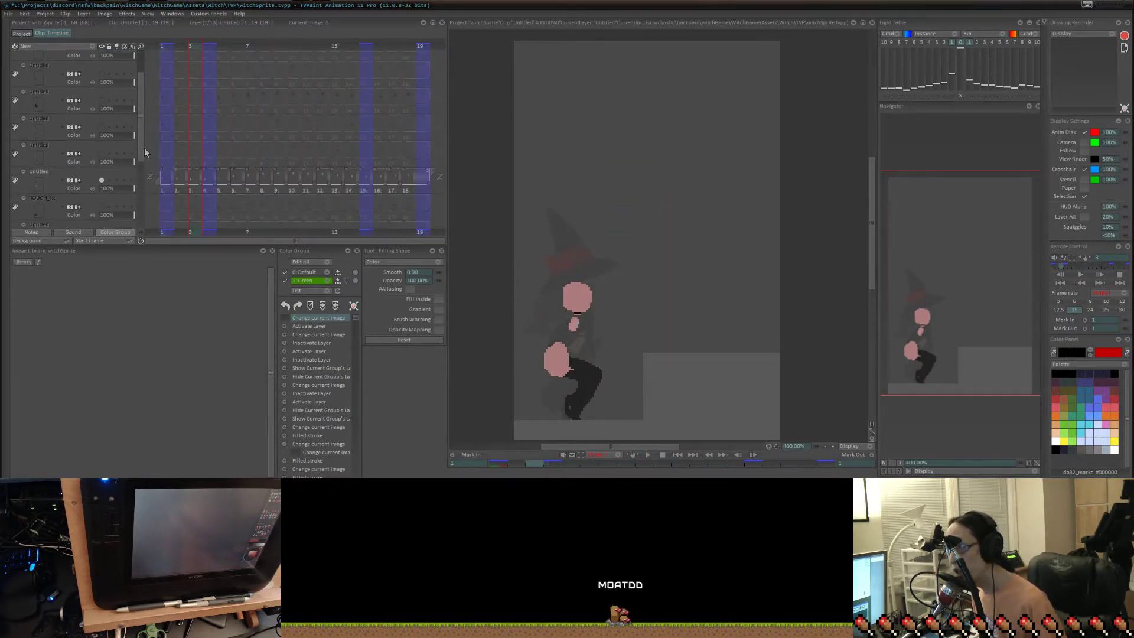
pyautogui.scroll(-1, 144, 148)
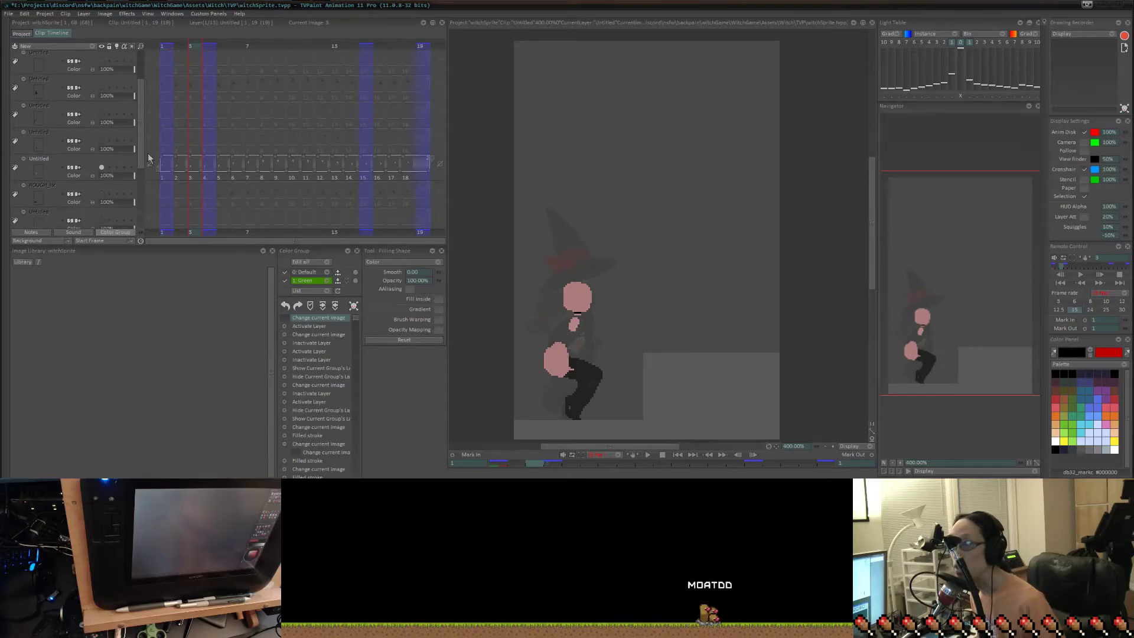
pyautogui.click(102, 142)
pyautogui.click(102, 142)
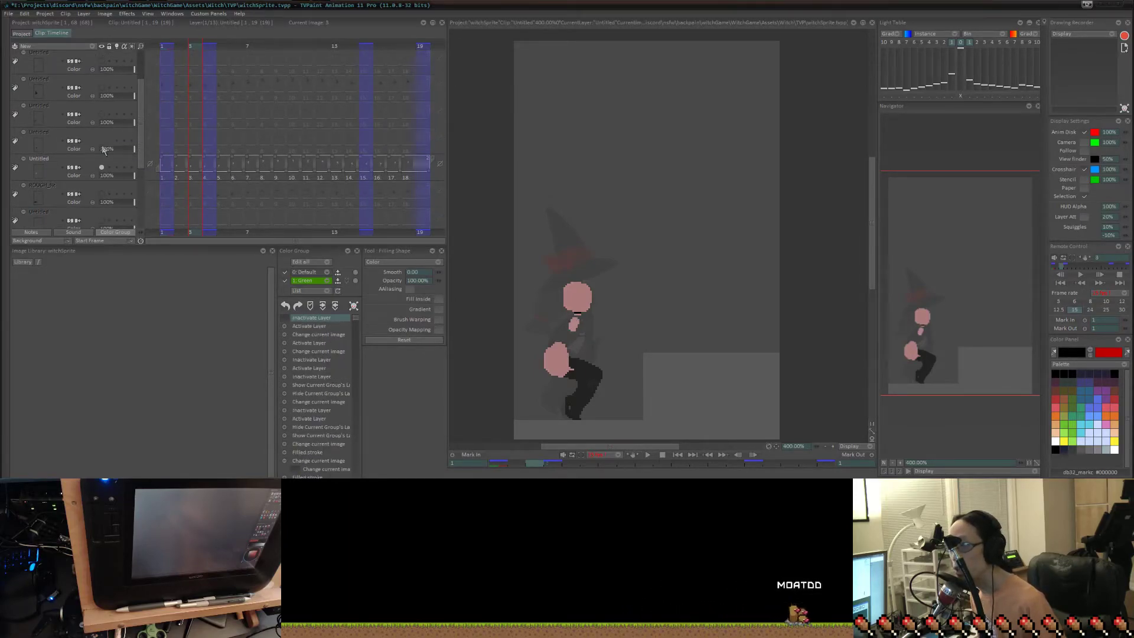
pyautogui.click(100, 192)
pyautogui.click(100, 193)
pyautogui.scroll(-2, 144, 179)
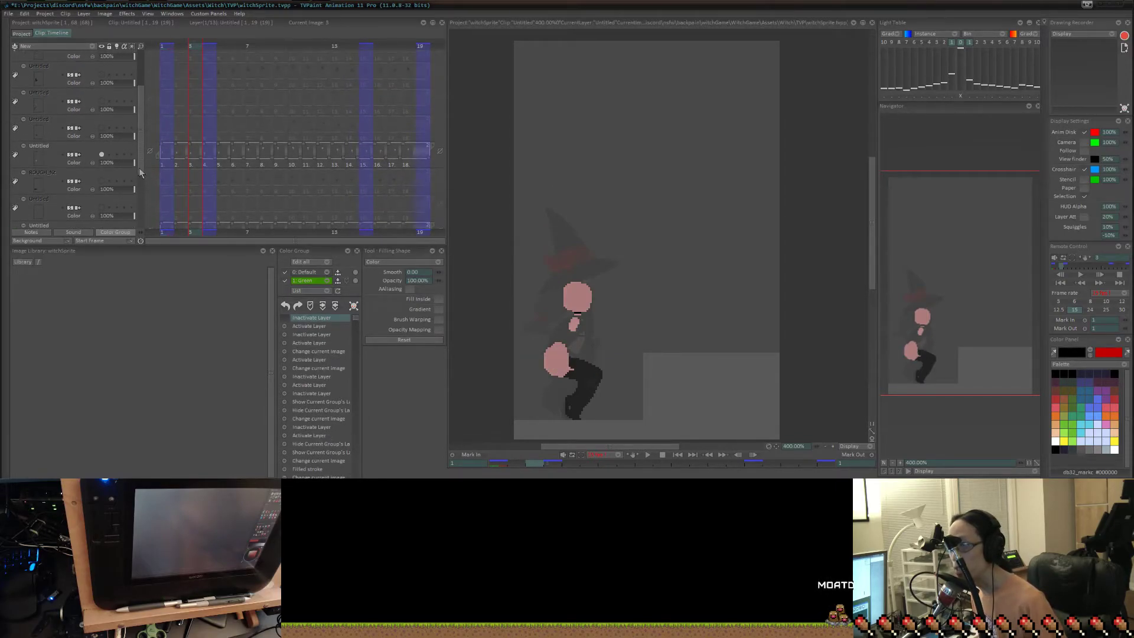
# Show the hidden layer with the witch's dark torso and play the animation with it.
pyautogui.scroll(-1, 144, 177)
pyautogui.click(100, 193)
pyautogui.press('Return')
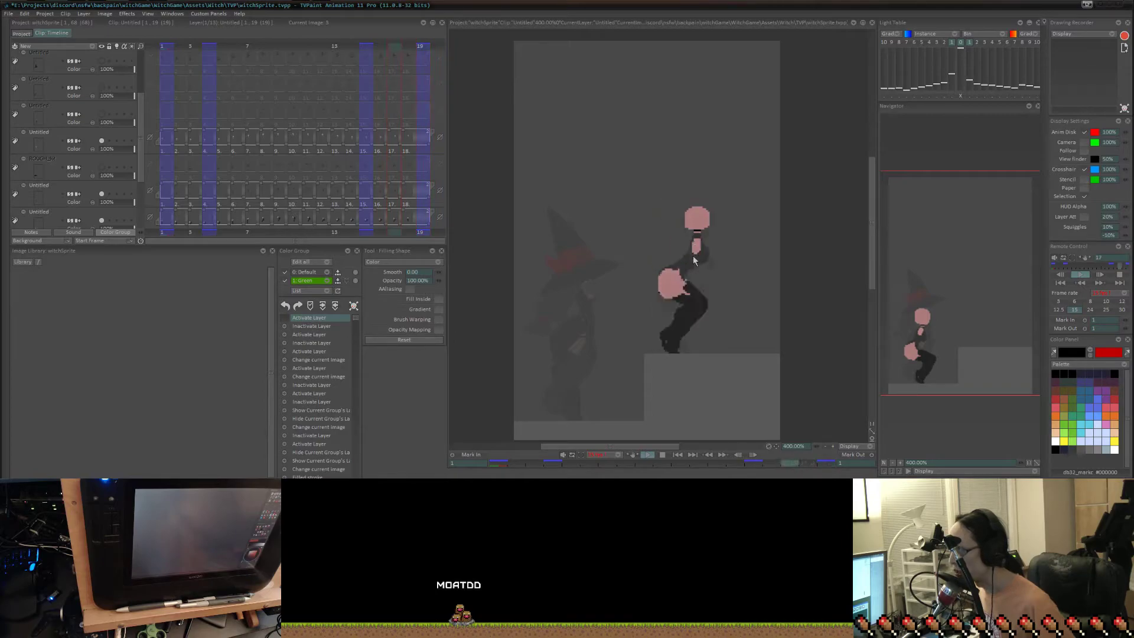
pyautogui.press('Return')
# Flip forward through the frames to examine how the head and torso move with the hips and legs.
pyautogui.press('Right')
pyautogui.press('Right')
pyautogui.press('Right')
pyautogui.press('Right')
pyautogui.press('Right')
pyautogui.press('Right')
pyautogui.press('Right')
pyautogui.press('Right')
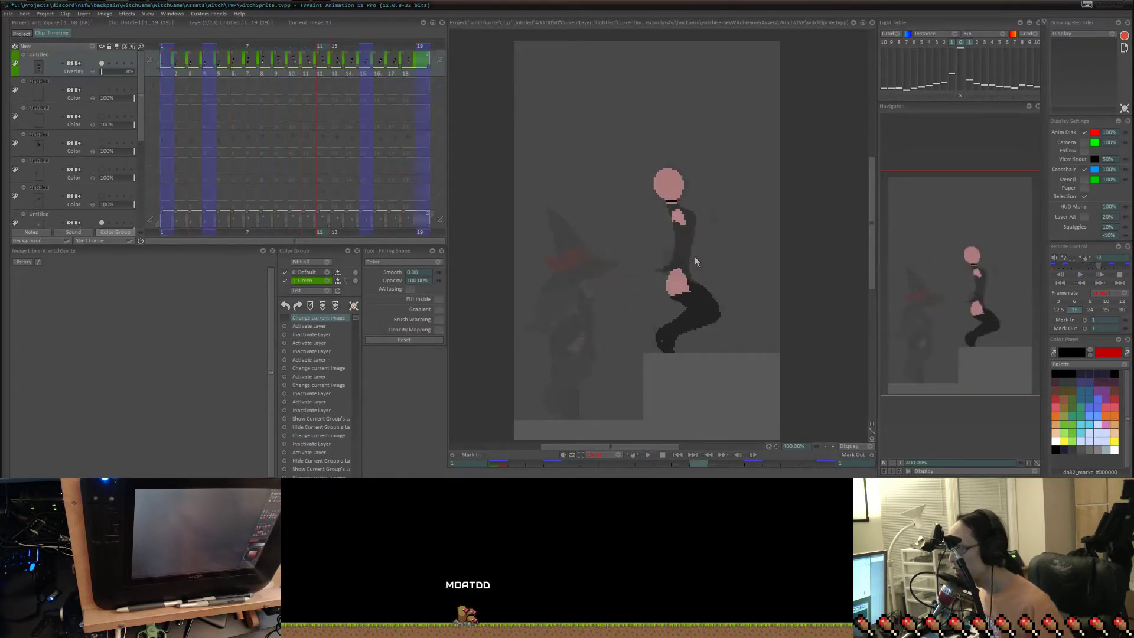
# Step back through the frames and show the hidden layer with the witch's black arm.
pyautogui.press('Left')
pyautogui.press('Left')
pyautogui.press('Left')
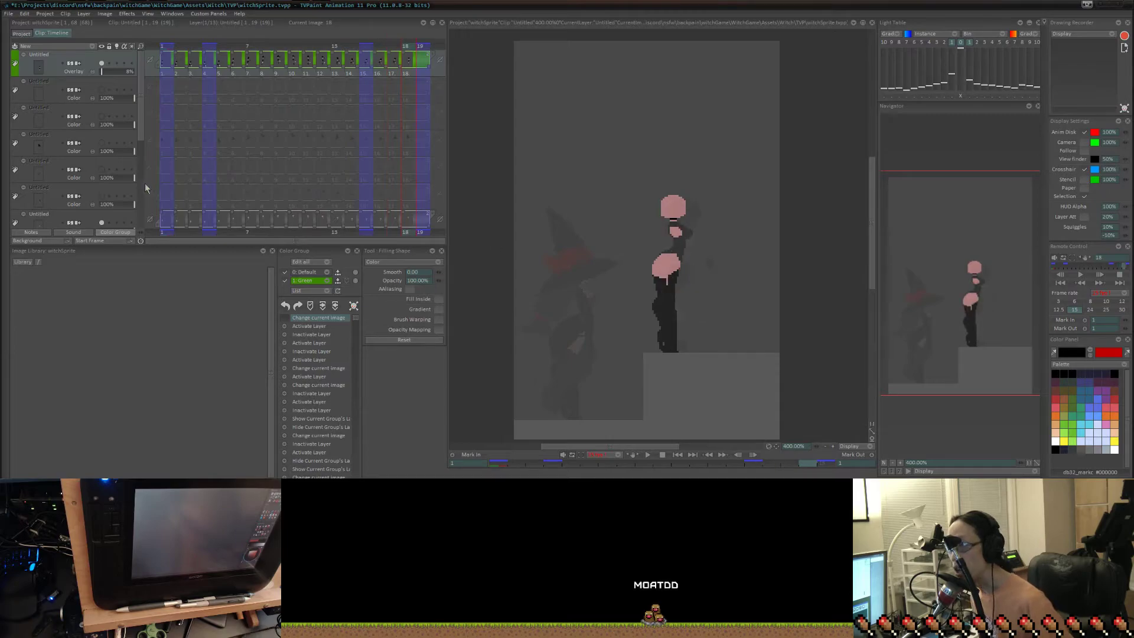
pyautogui.moveTo(139, 126); pyautogui.dragTo(146, 144)
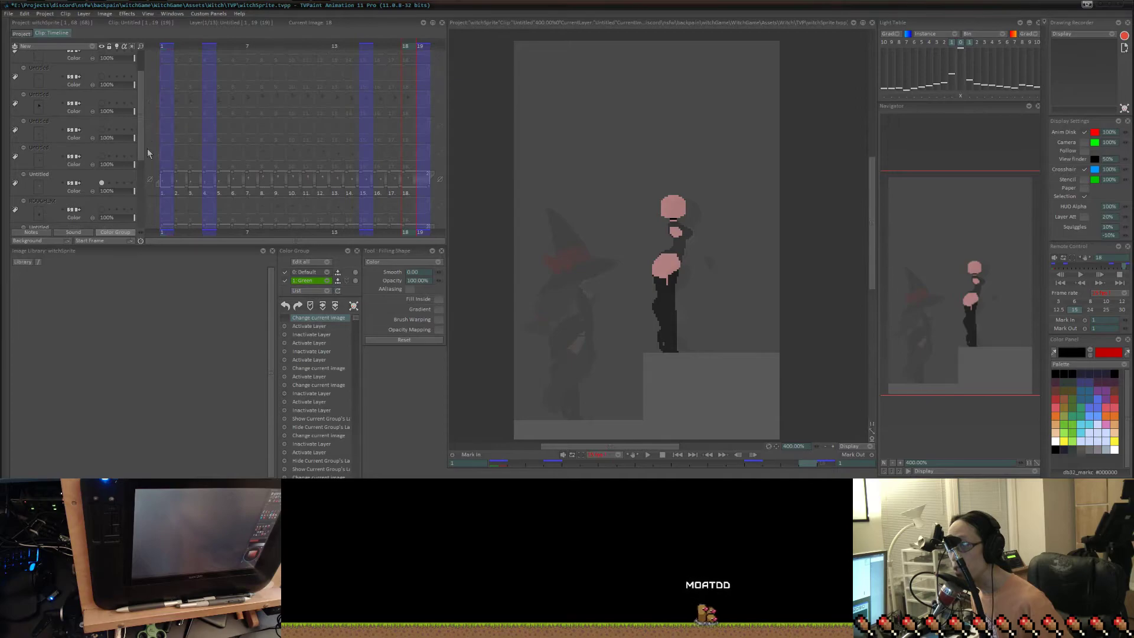
pyautogui.click(102, 155)
# Flip through the frames to examine how the black arm moves with the head, torso and legs.
pyautogui.press('Right')
pyautogui.press('Right')
pyautogui.press('Right')
pyautogui.press('Right')
pyautogui.press('Right')
pyautogui.press('Right')
pyautogui.press('Right')
pyautogui.press('Right')
pyautogui.press('Right')
pyautogui.press('Right')
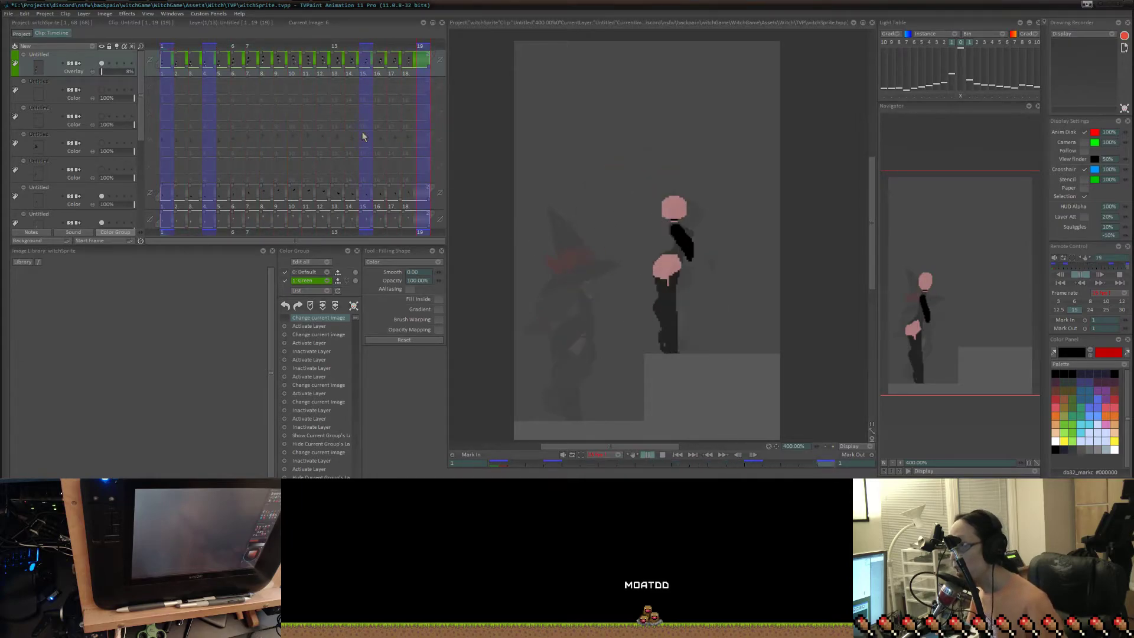
pyautogui.click(223, 124)
pyautogui.press('Right')
pyautogui.press('Right')
pyautogui.press('Right')
pyautogui.press('Right')
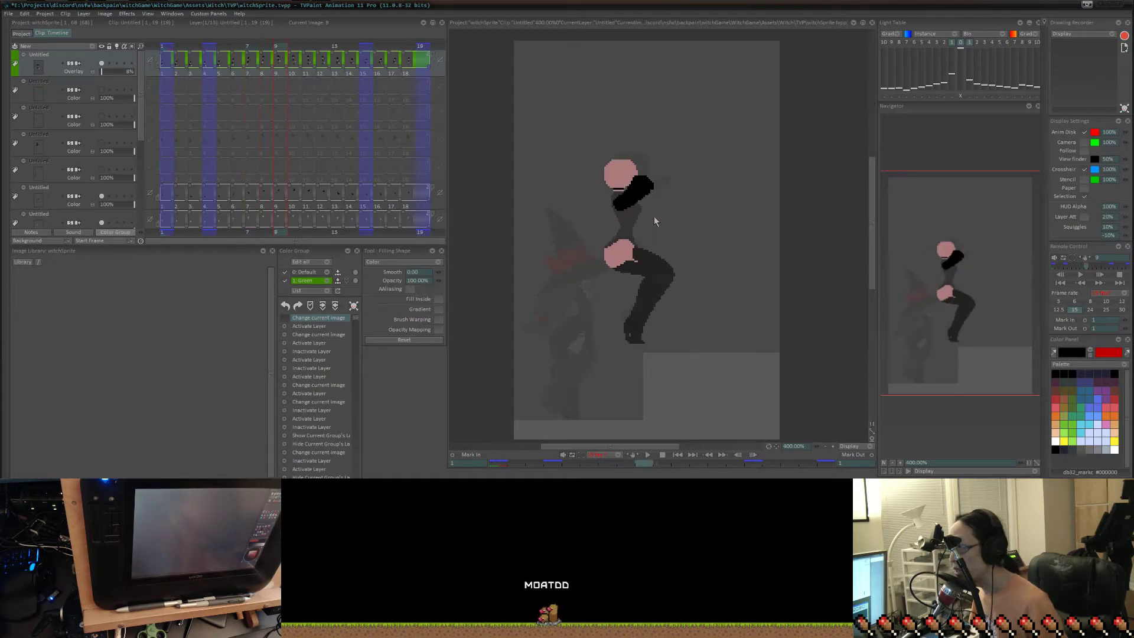
pyautogui.press('Left')
pyautogui.press('Left')
pyautogui.press('Left')
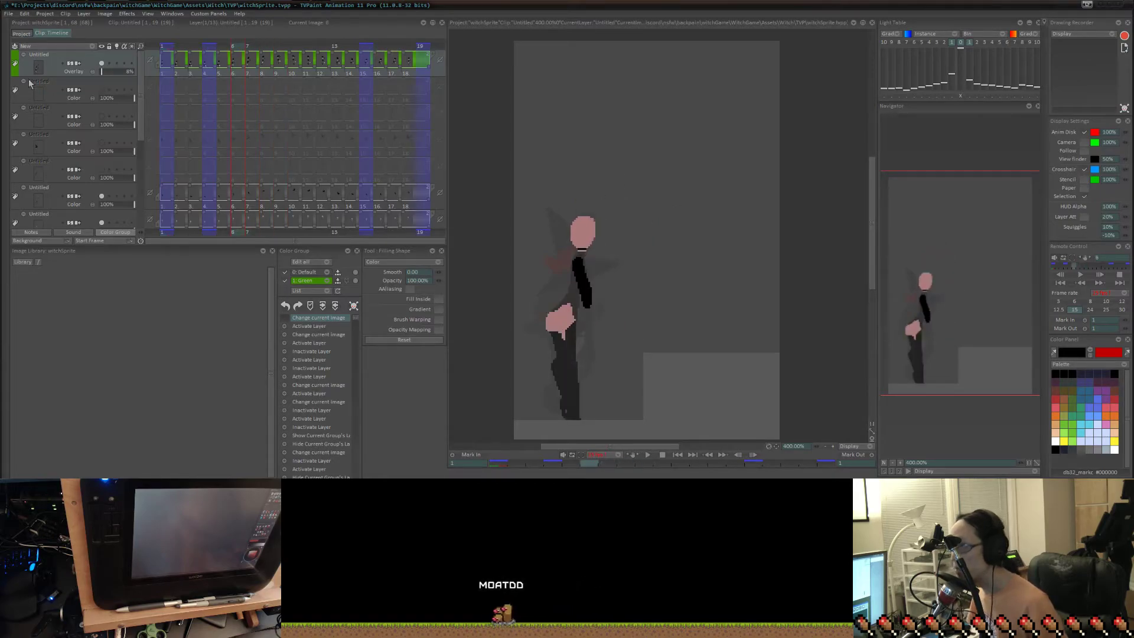
# Raise the top Overlay layer's opacity to about 73% and play the animation with it.
pyautogui.click(124, 70)
pyautogui.press('Return')
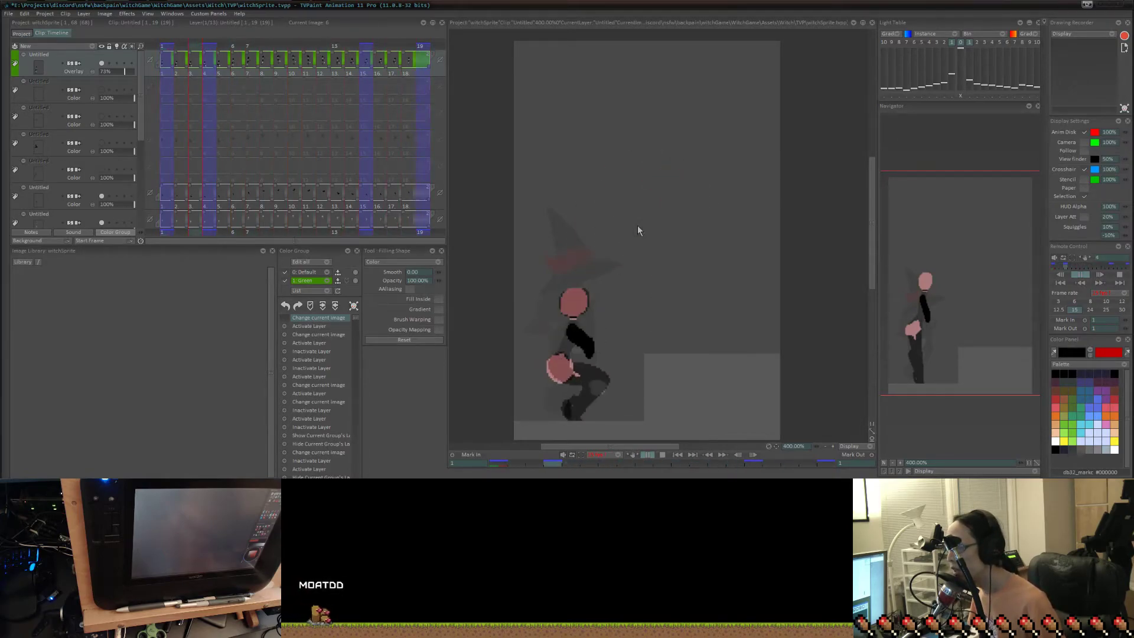
pyautogui.press('Return')
# Flip back and forth between the take-off frames to compare the arm with the more opaque overlay.
pyautogui.press('Right')
pyautogui.press('Right')
pyautogui.press('Right')
pyautogui.press('Left')
pyautogui.press('Left')
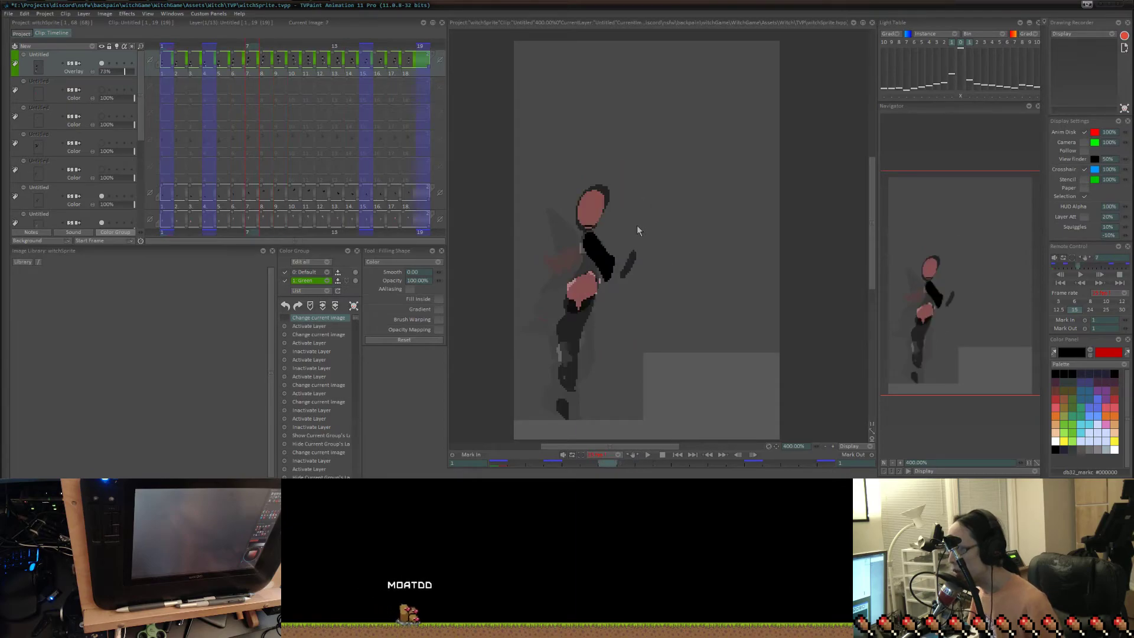
pyautogui.press('Right')
pyautogui.press('Right')
pyautogui.press('Left')
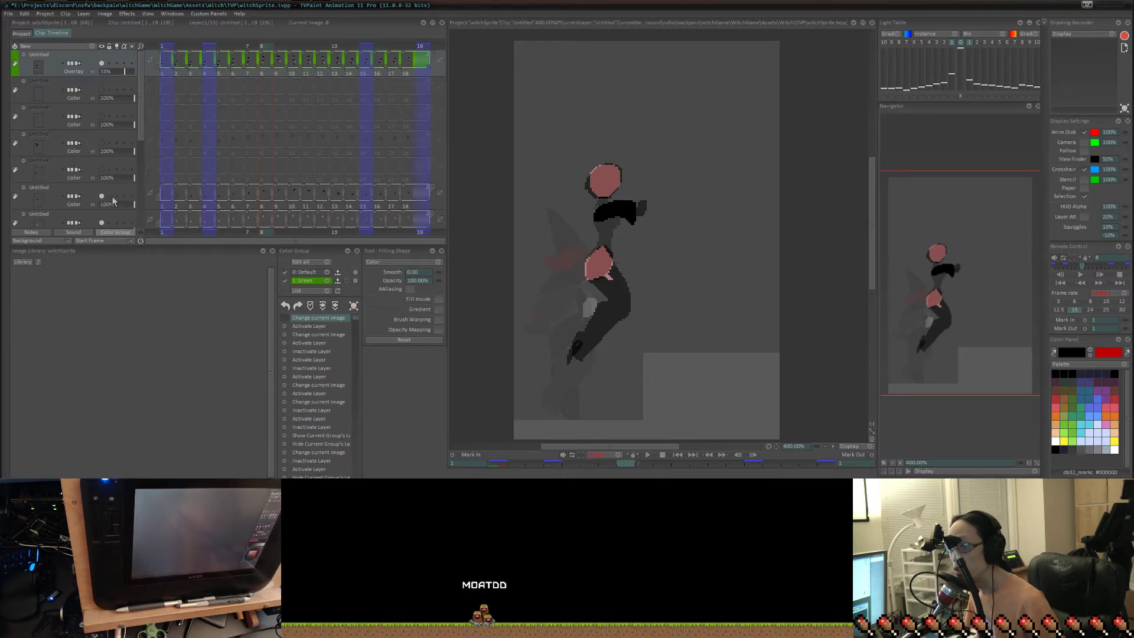
# Turn on the light table for the arm layer and flip through the frames to compare the arm's neighbouring poses.
pyautogui.press('Left')
pyautogui.press('Left')
pyautogui.press('Left')
pyautogui.press('Left')
pyautogui.press('Left')
pyautogui.press('Left')
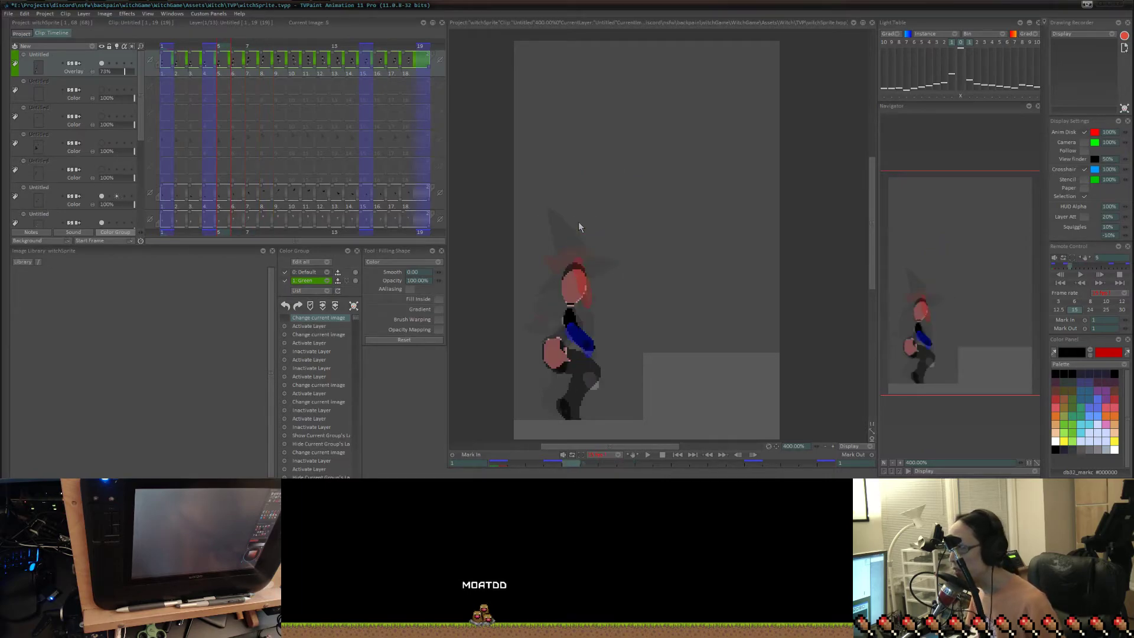
pyautogui.press('Right')
pyautogui.press('Left')
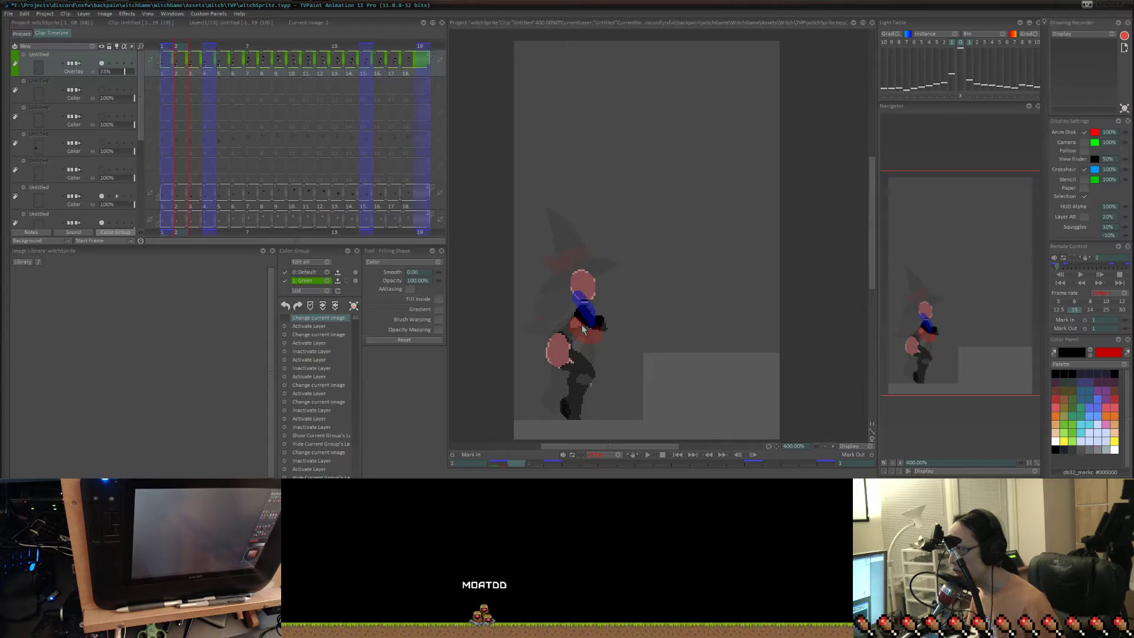
pyautogui.press('Right')
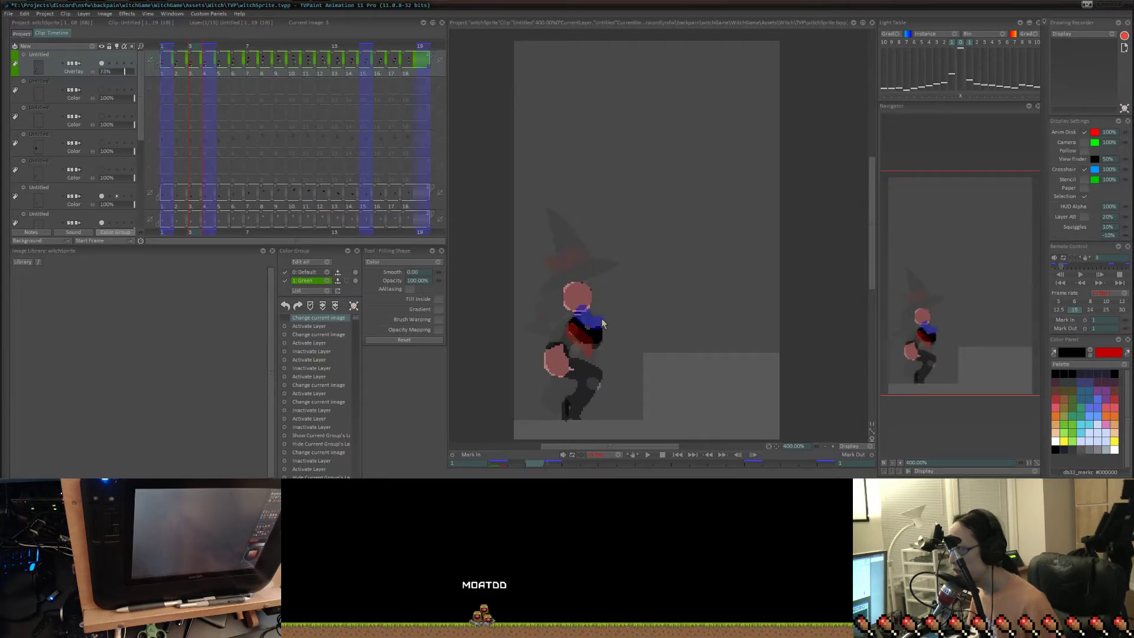
pyautogui.press('Right')
pyautogui.press('Right')
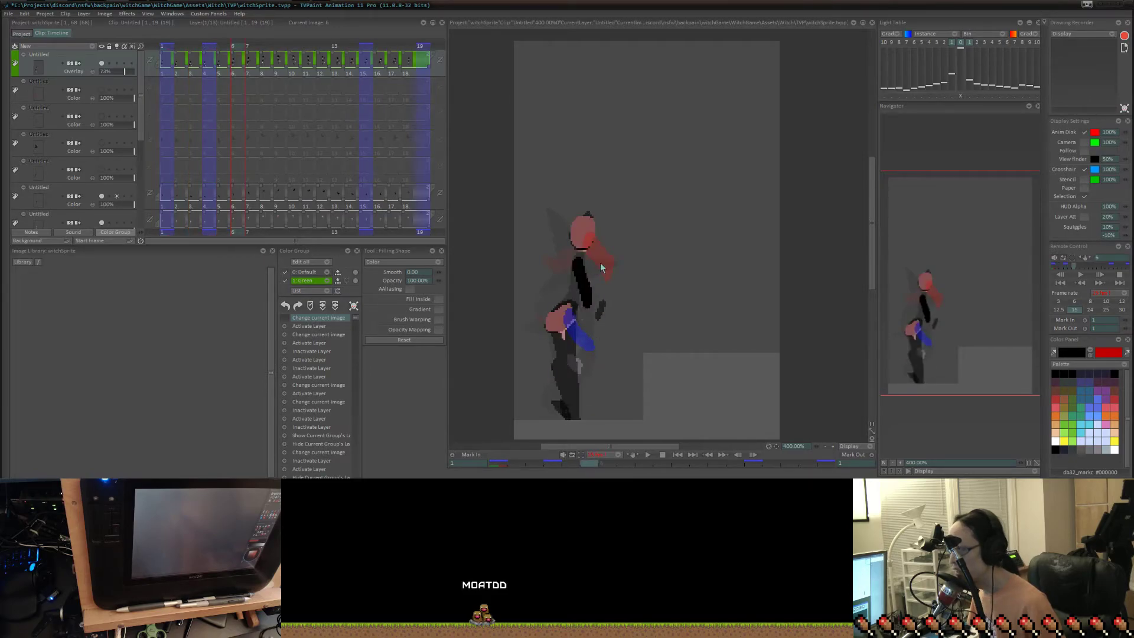
pyautogui.press('Right')
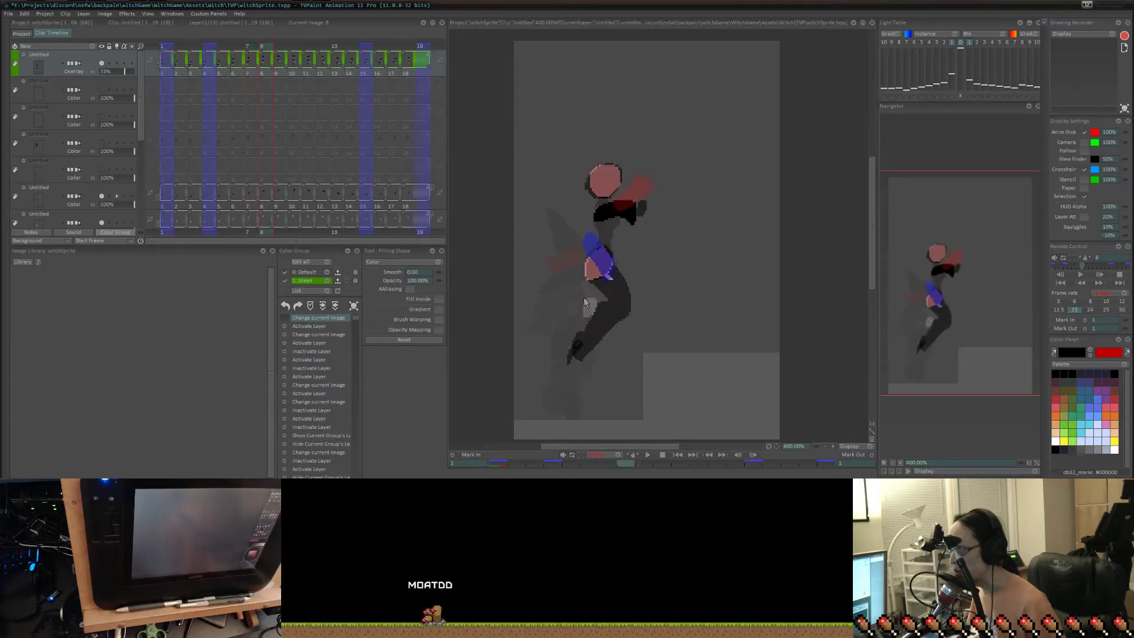
pyautogui.press('Right')
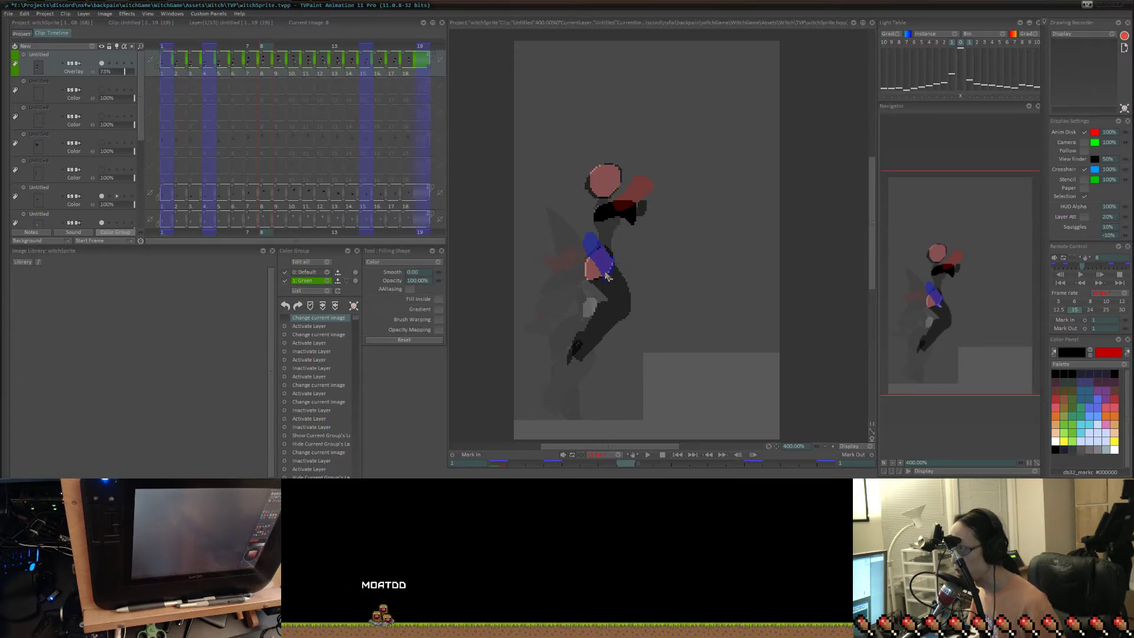
pyautogui.press('Right')
pyautogui.press('Right')
pyautogui.press('Right')
pyautogui.press('Right')
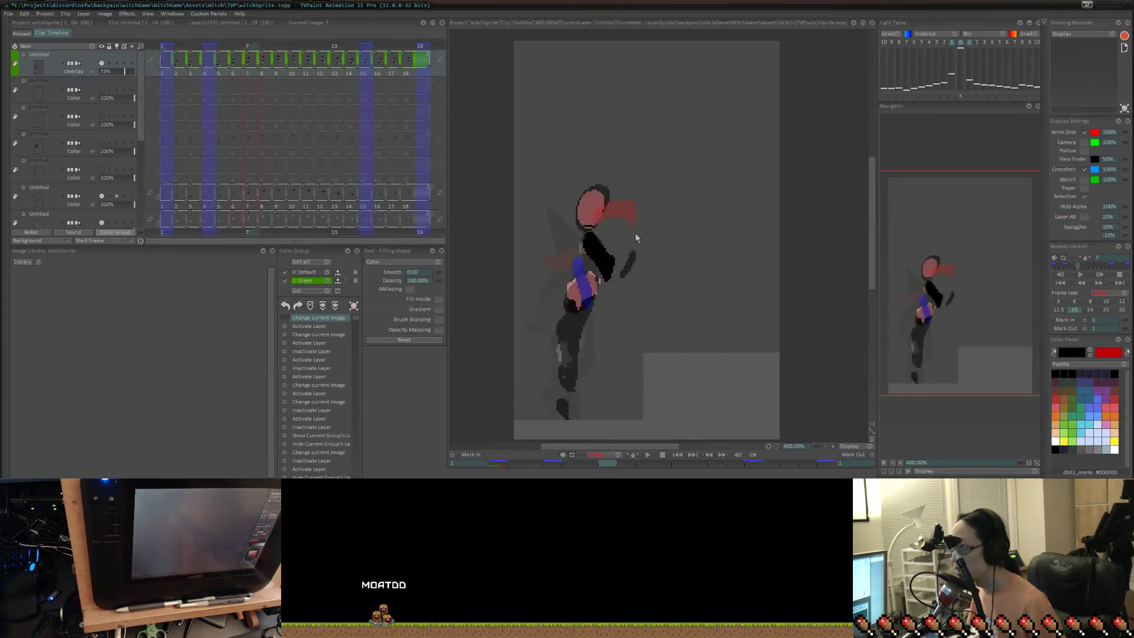
pyautogui.press('Right')
pyautogui.press('Right')
pyautogui.press('Right')
pyautogui.press('Right')
pyautogui.press('Right')
pyautogui.press('Right')
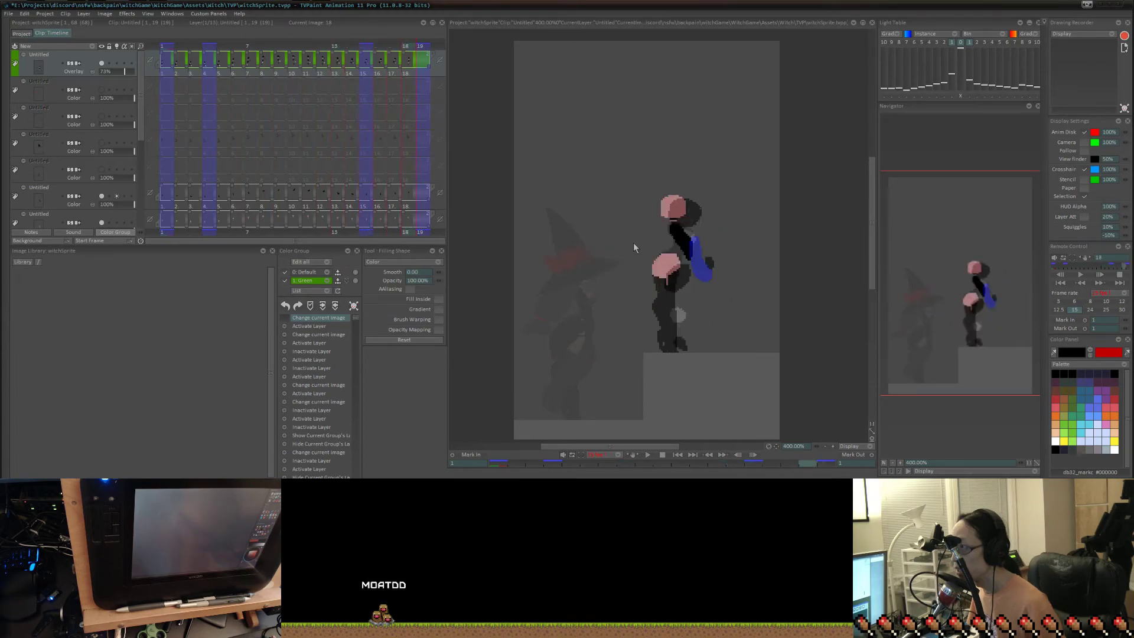
# Turn off the arm layer's light table, fade the top Overlay layer back down and play the animation.
pyautogui.press('Return')
pyautogui.press('Return')
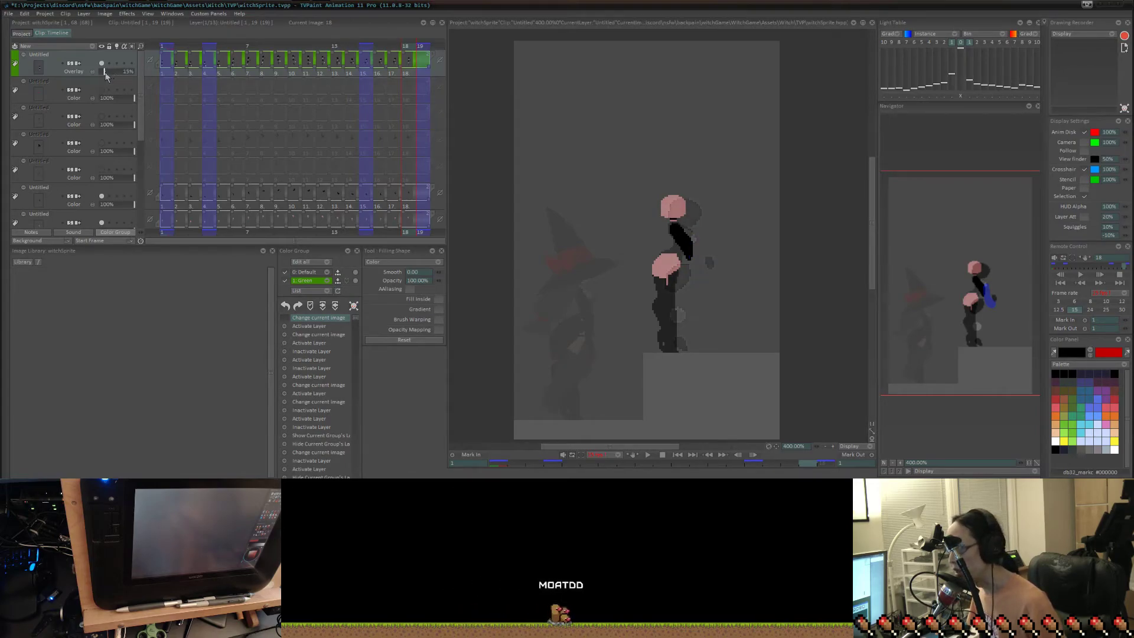
pyautogui.press('Return')
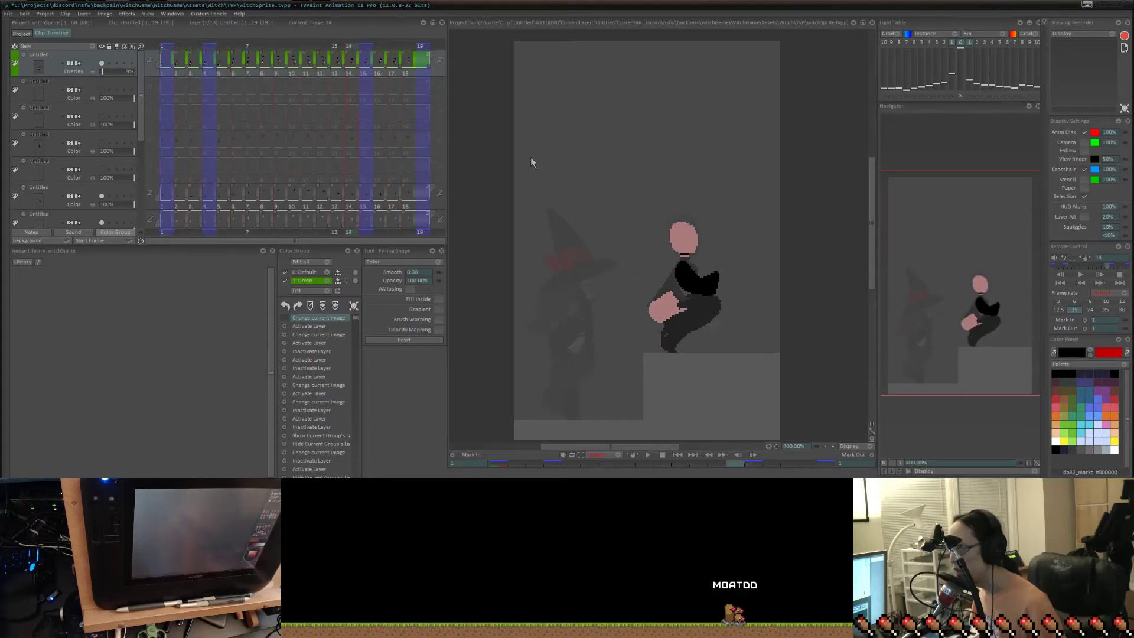
# Show the hidden layer with the witch's long hair and play the animation with it.
pyautogui.click(101, 170)
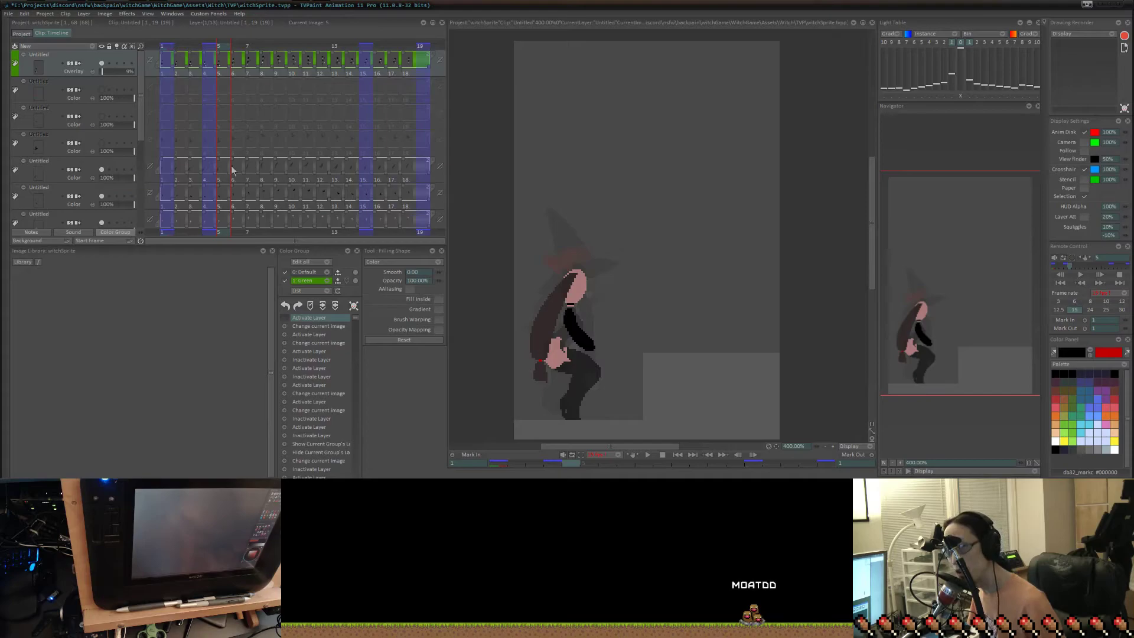
pyautogui.press('Return')
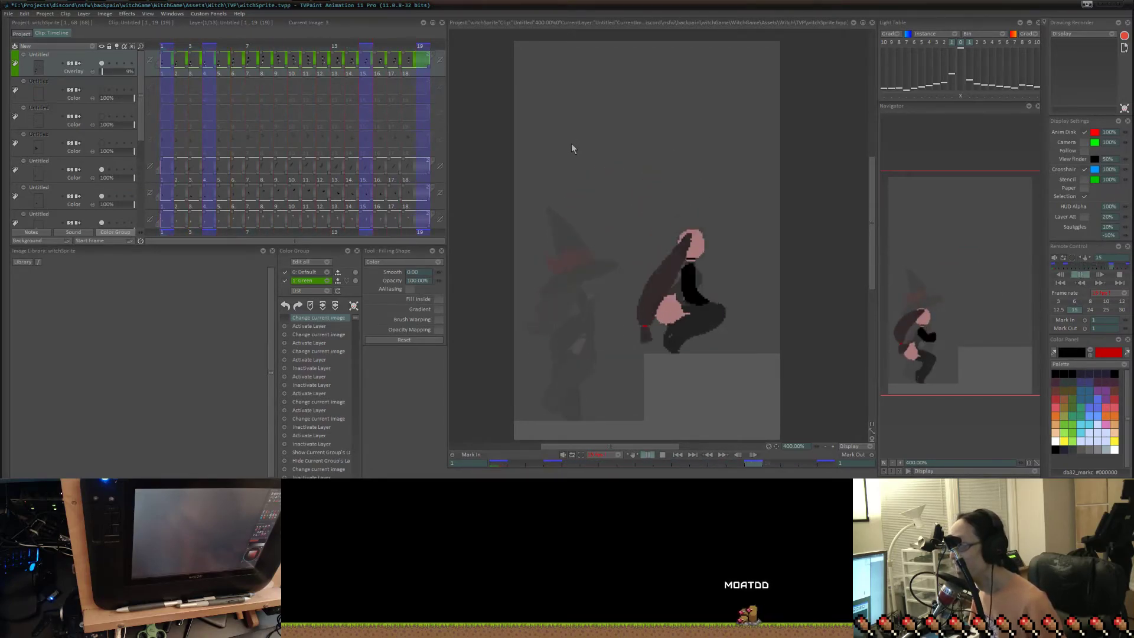
# Show the hidden layer with the red hat band, keeping the black hat layer hidden, and play the animation.
pyautogui.click(101, 143)
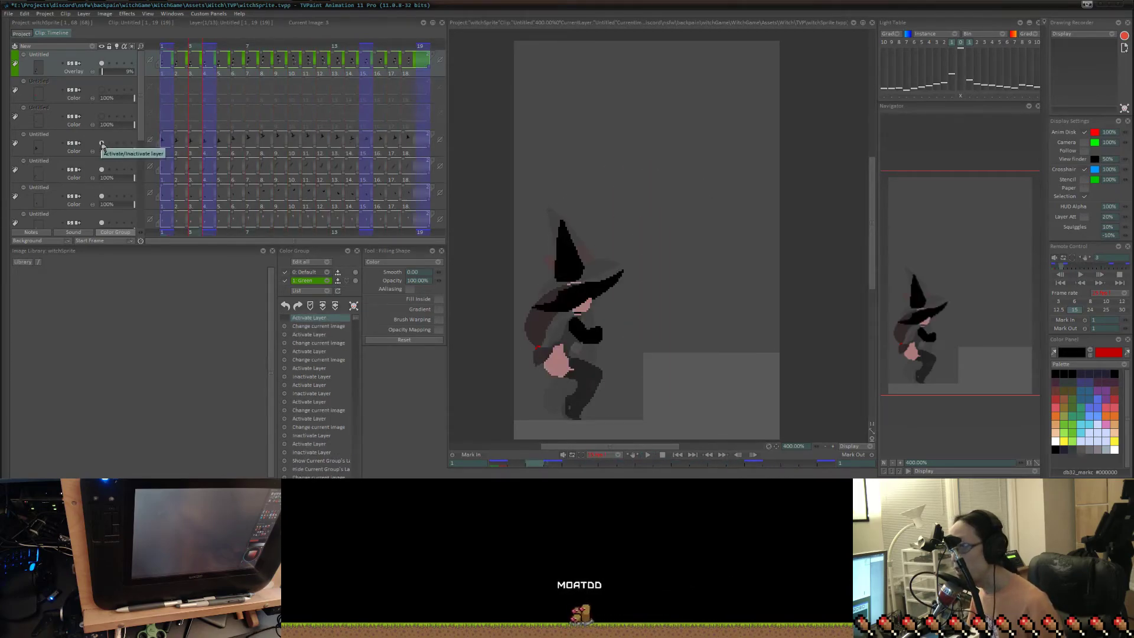
pyautogui.click(101, 143)
pyautogui.click(101, 116)
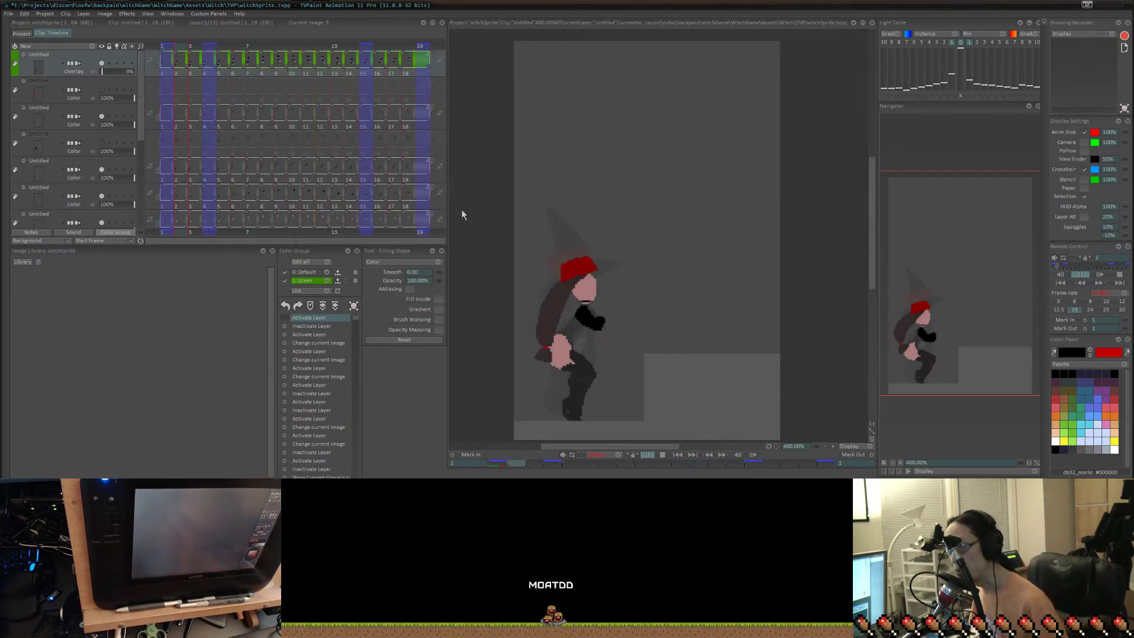
pyautogui.press('Return')
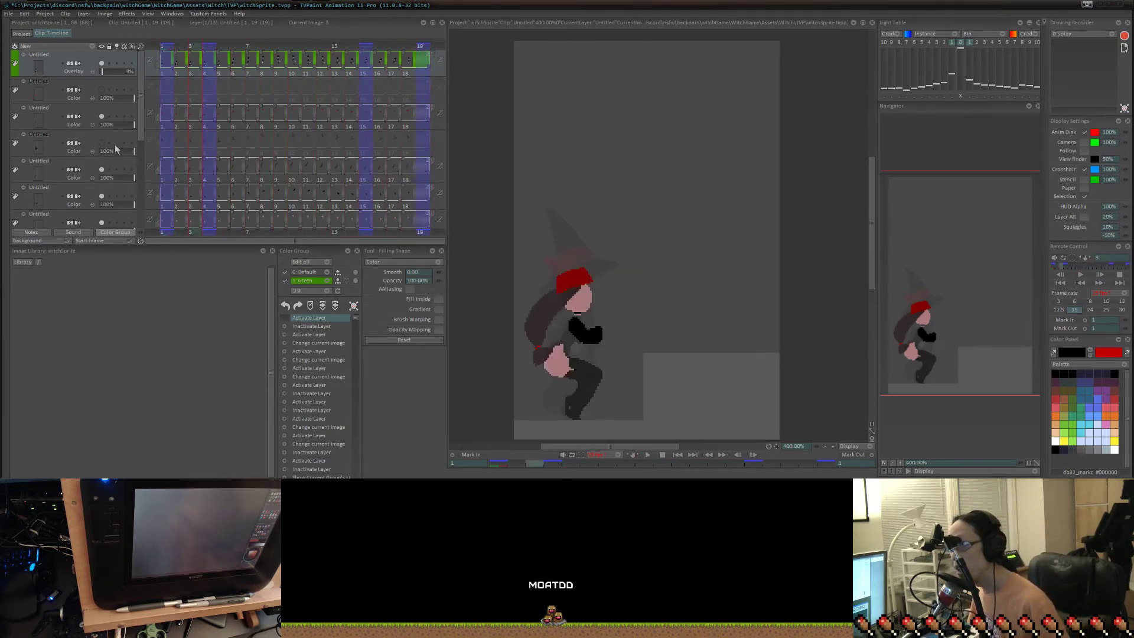
# Show the hidden layer with the black hat and play the animation with it.
pyautogui.click(101, 143)
pyautogui.press('space')
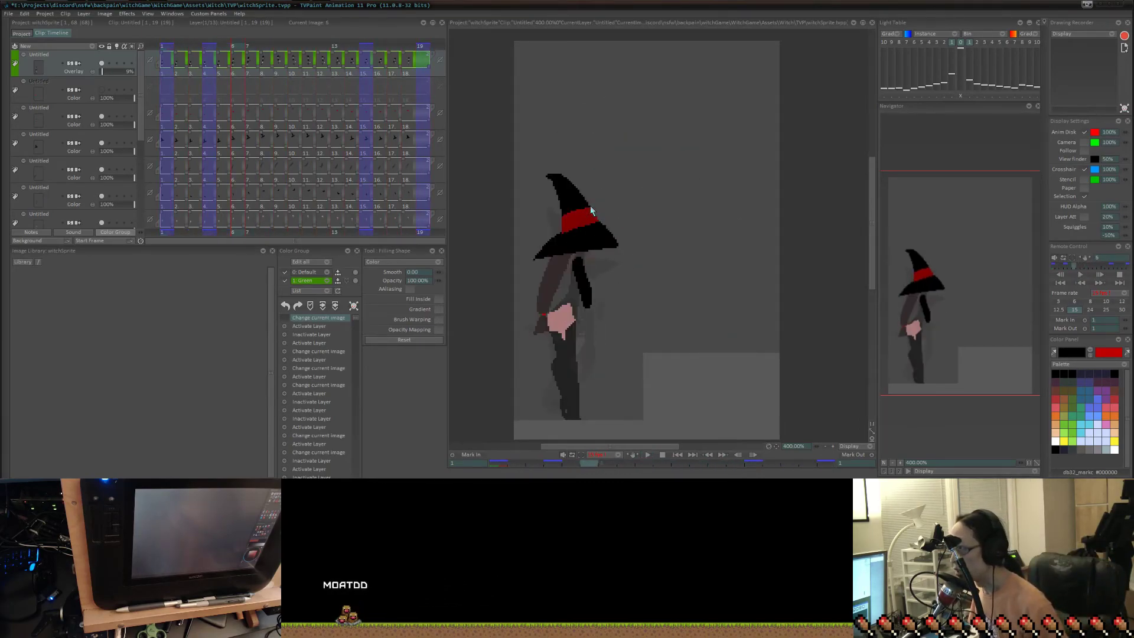
pyautogui.press('Return')
# Flip backward and forward through the frames to examine the hat and hair during the take-off, and play the animation.
pyautogui.press('Left')
pyautogui.press('Left')
pyautogui.press('Left')
pyautogui.press('Left')
pyautogui.press('Left')
pyautogui.press('Left')
pyautogui.press('Left')
pyautogui.press('Right')
pyautogui.press('Right')
pyautogui.press('Right')
pyautogui.press('Right')
pyautogui.press('Right')
pyautogui.press('Right')
pyautogui.press('Right')
pyautogui.press('Right')
pyautogui.press('Right')
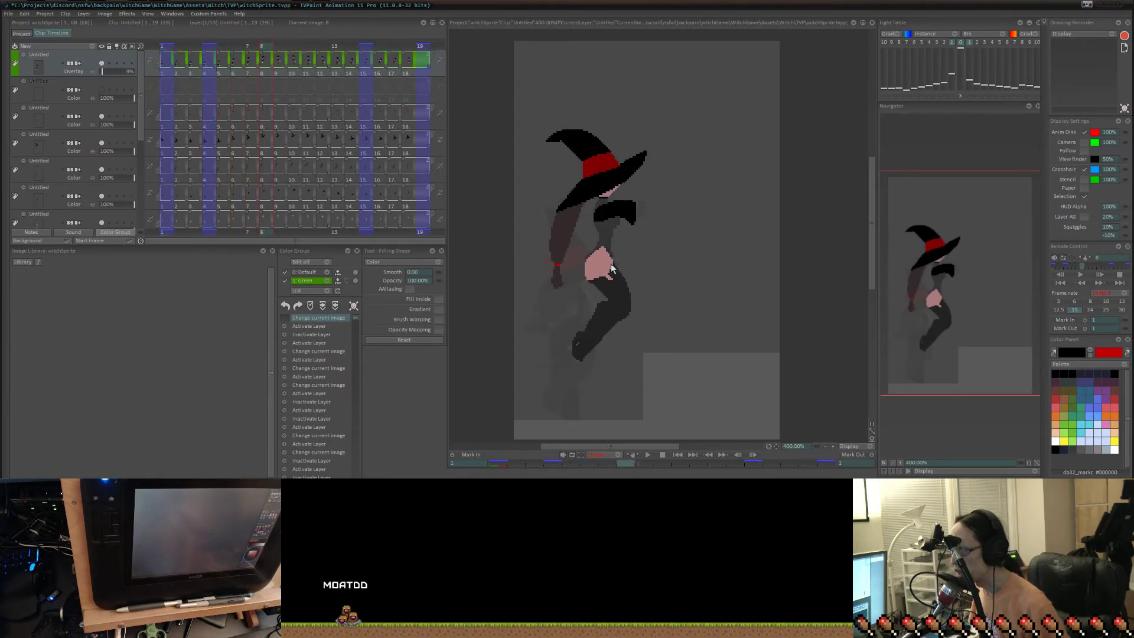
pyautogui.press('Return')
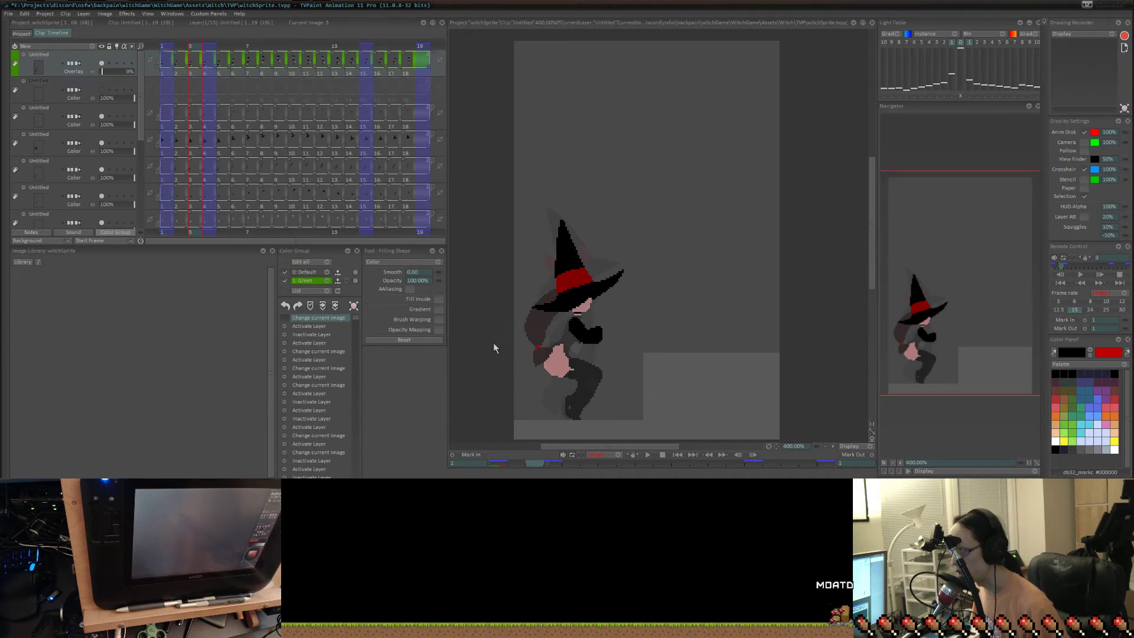
# Flip back and forth between the opening crouch and take-off frames to compare the hat and hair poses.
pyautogui.press('Right')
pyautogui.press('Right')
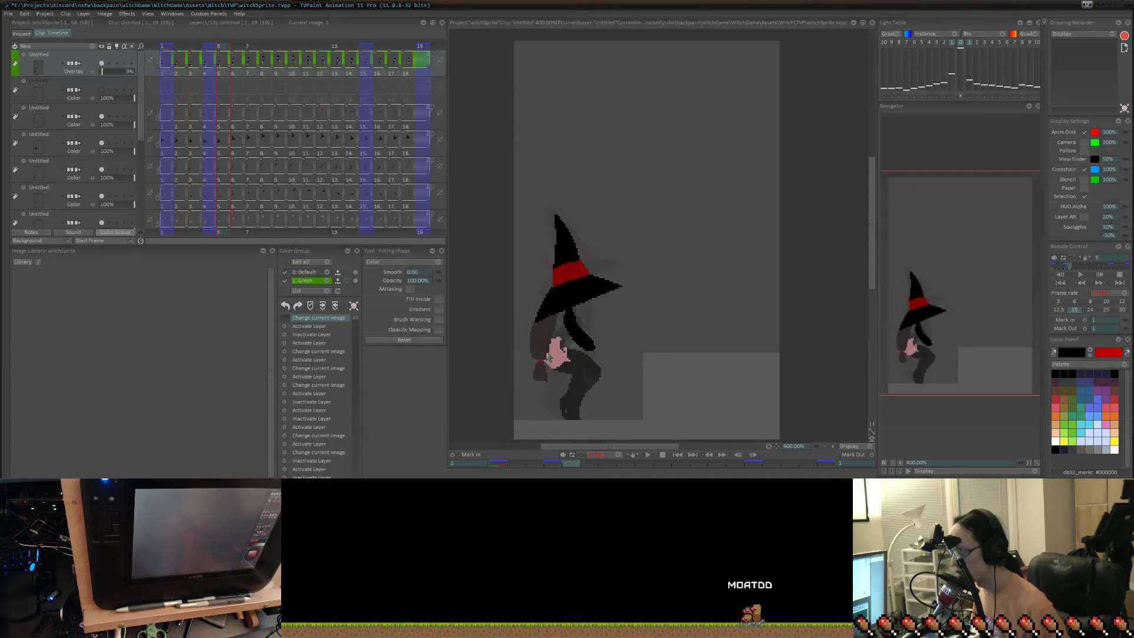
pyautogui.press('Left')
pyautogui.press('Right')
pyautogui.press('Right')
pyautogui.press('Right')
pyautogui.press('Right')
pyautogui.press('Left')
pyautogui.press('Left')
pyautogui.press('Left')
pyautogui.press('Left')
pyautogui.press('Left')
pyautogui.press('Left')
pyautogui.press('Left')
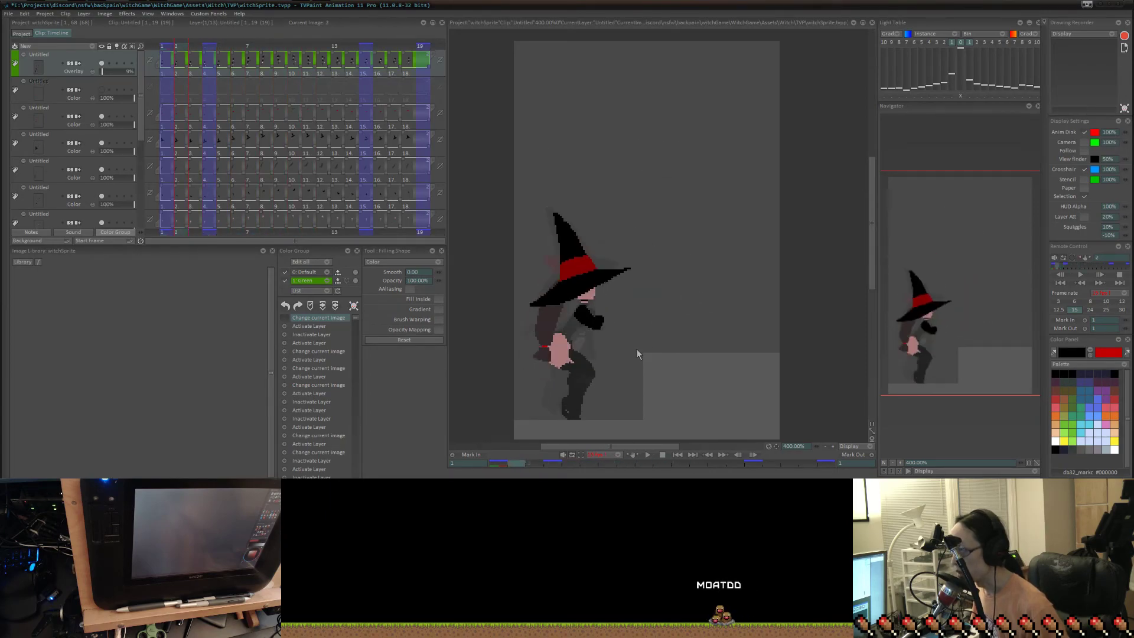
pyautogui.press('Left')
pyautogui.press('Right')
pyautogui.press('Right')
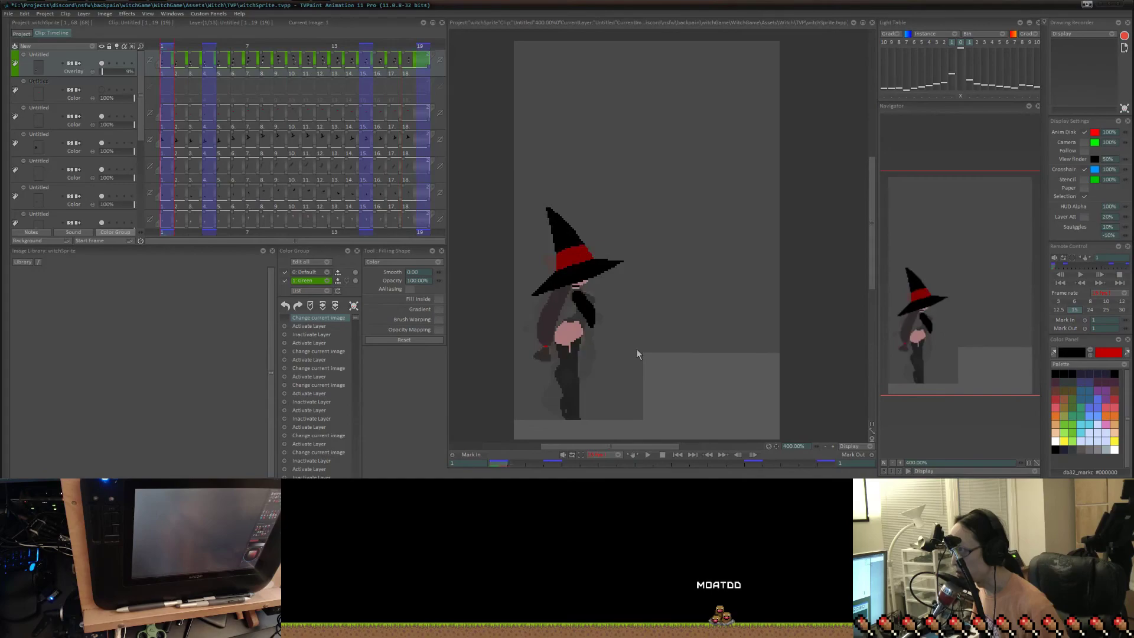
pyautogui.press('Right')
pyautogui.press('Right')
pyautogui.press('Right')
pyautogui.press('Left')
pyautogui.press('Right')
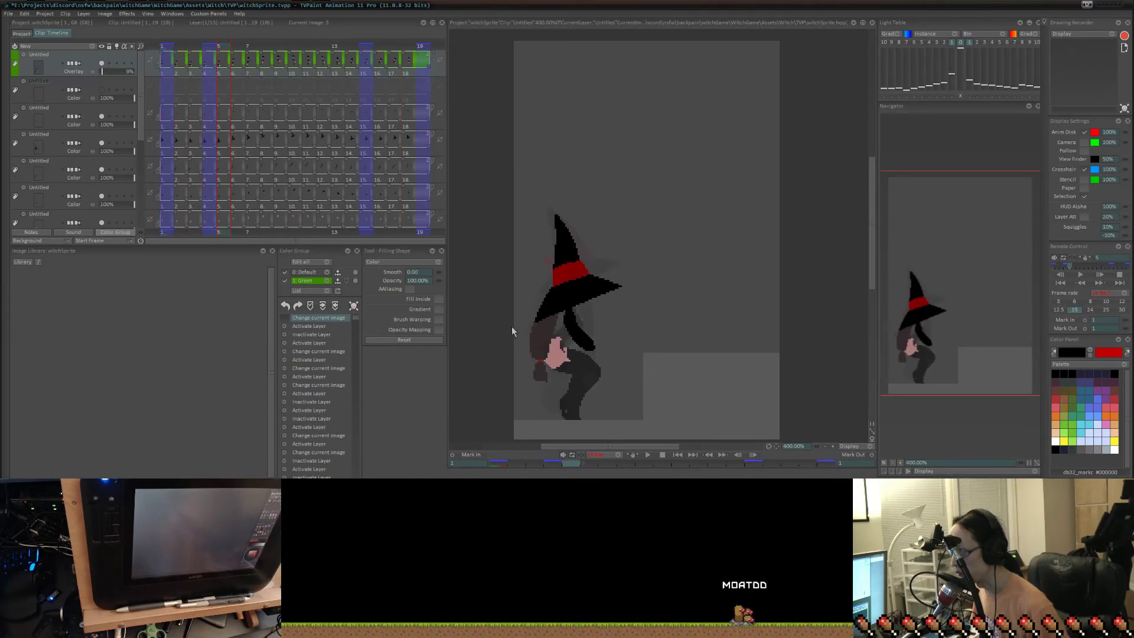
# Flip forward through the whole jump loop to frame 4 and play the animation.
pyautogui.press('Right')
pyautogui.press('Right')
pyautogui.press('Right')
pyautogui.press('Right')
pyautogui.press('Right')
pyautogui.press('Right')
pyautogui.press('Right')
pyautogui.press('Right')
pyautogui.press('Right')
pyautogui.press('Right')
pyautogui.press('Right')
pyautogui.press('Right')
pyautogui.press('Right')
pyautogui.press('Right')
pyautogui.press('Right')
pyautogui.press('Right')
pyautogui.press('Right')
pyautogui.press('Right')
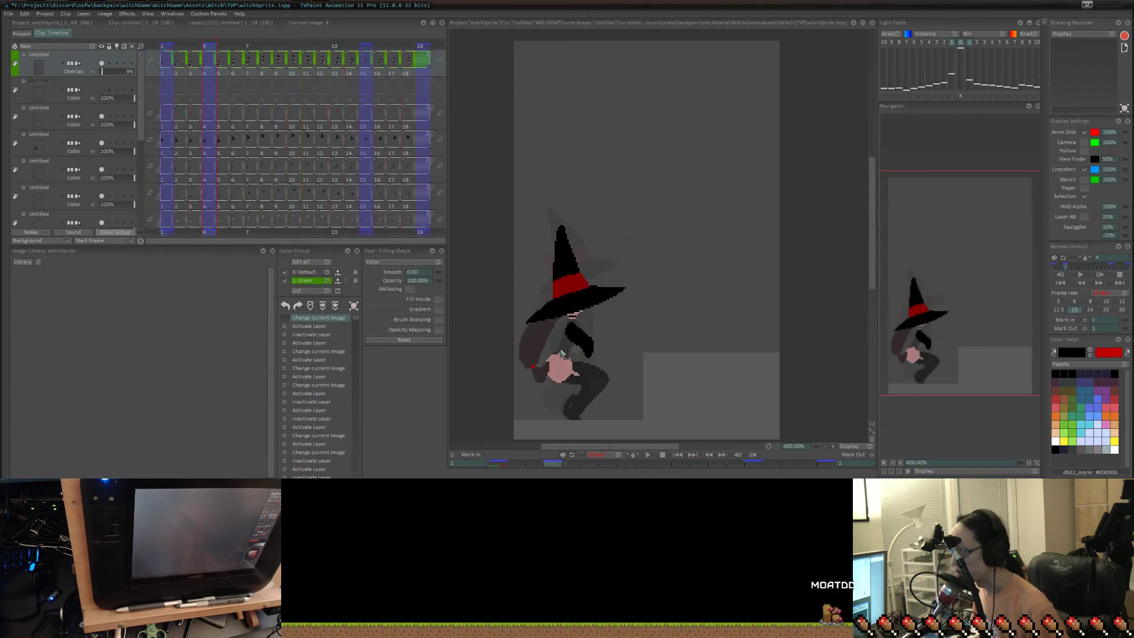
pyautogui.press('Return')
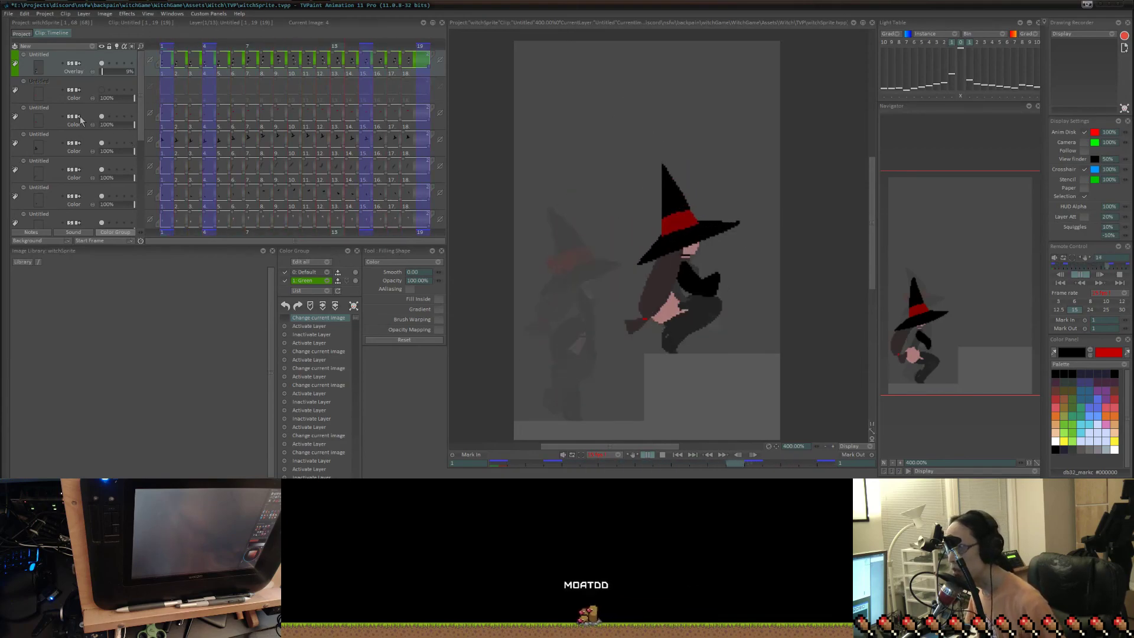
# Show the hidden layer with the red hat bow and flip through the frames to check its motion.
pyautogui.press('Return')
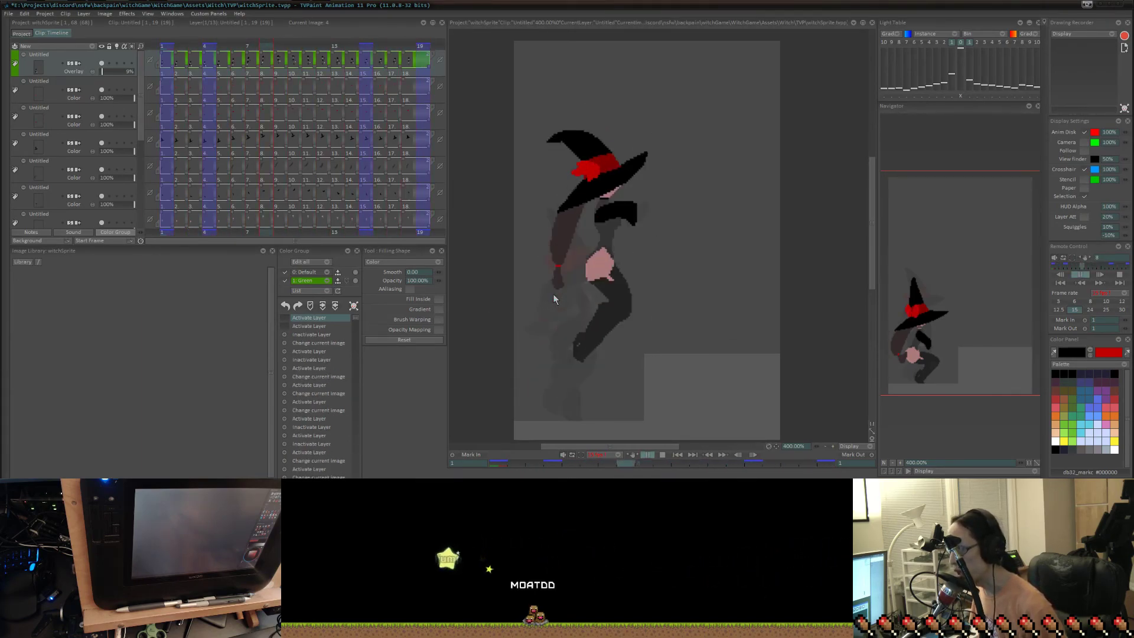
pyautogui.press('Escape')
pyautogui.press('Right')
pyautogui.press('Right')
pyautogui.press('Left')
pyautogui.press('Left')
pyautogui.press('Right')
pyautogui.press('Right')
pyautogui.press('Right')
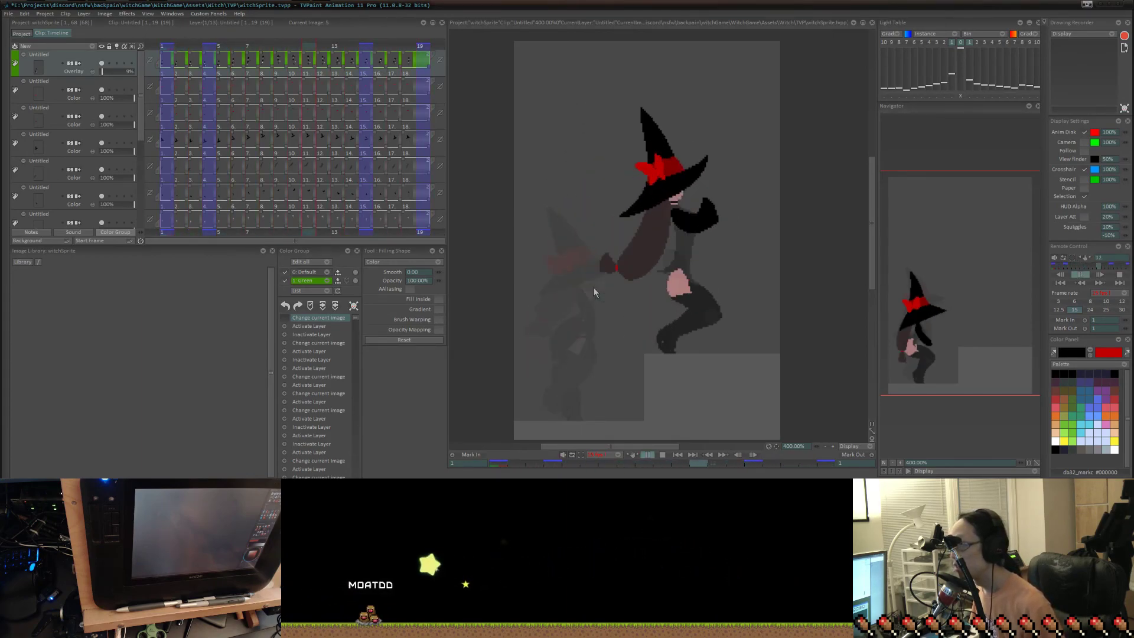
# Show the hidden layer with the witch's black, red-trimmed skirt and flip forward through the frames with it.
pyautogui.press('Return')
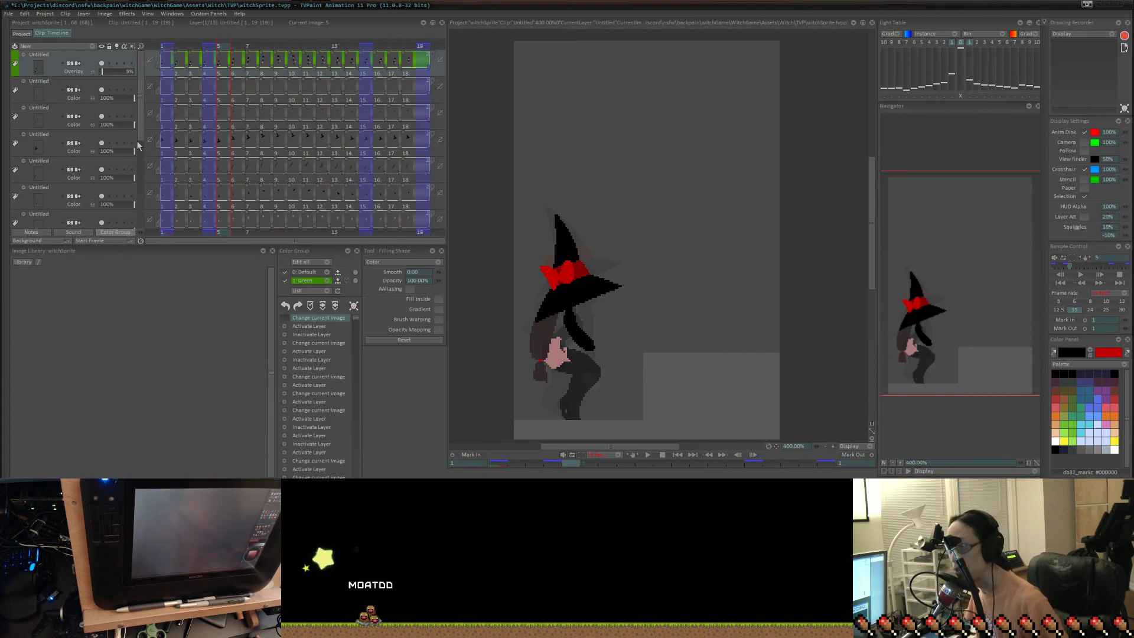
pyautogui.moveTo(137, 141); pyautogui.dragTo(147, 183)
pyautogui.press('Right')
pyautogui.press('Right')
pyautogui.press('Right')
pyautogui.press('Right')
pyautogui.press('Right')
pyautogui.press('Right')
pyautogui.press('Right')
pyautogui.press('Right')
pyautogui.press('Right')
pyautogui.press('Right')
pyautogui.press('Right')
pyautogui.press('Right')
pyautogui.press('Right')
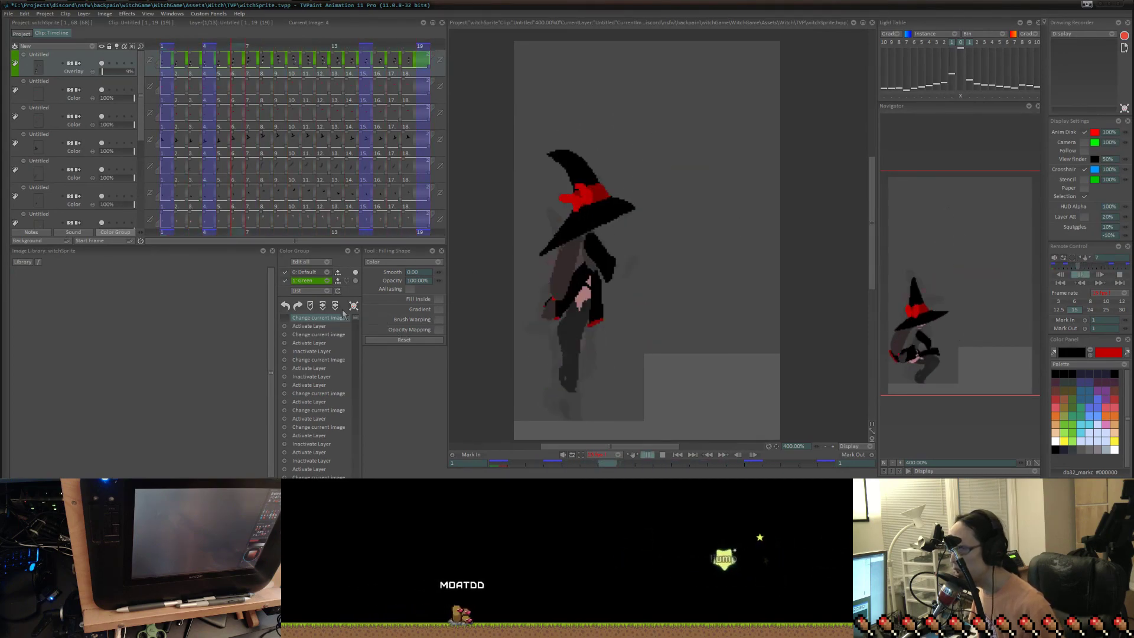
# Hide the layers of the Green color group and play the animation with only the finished sprite layers.
pyautogui.press('space')
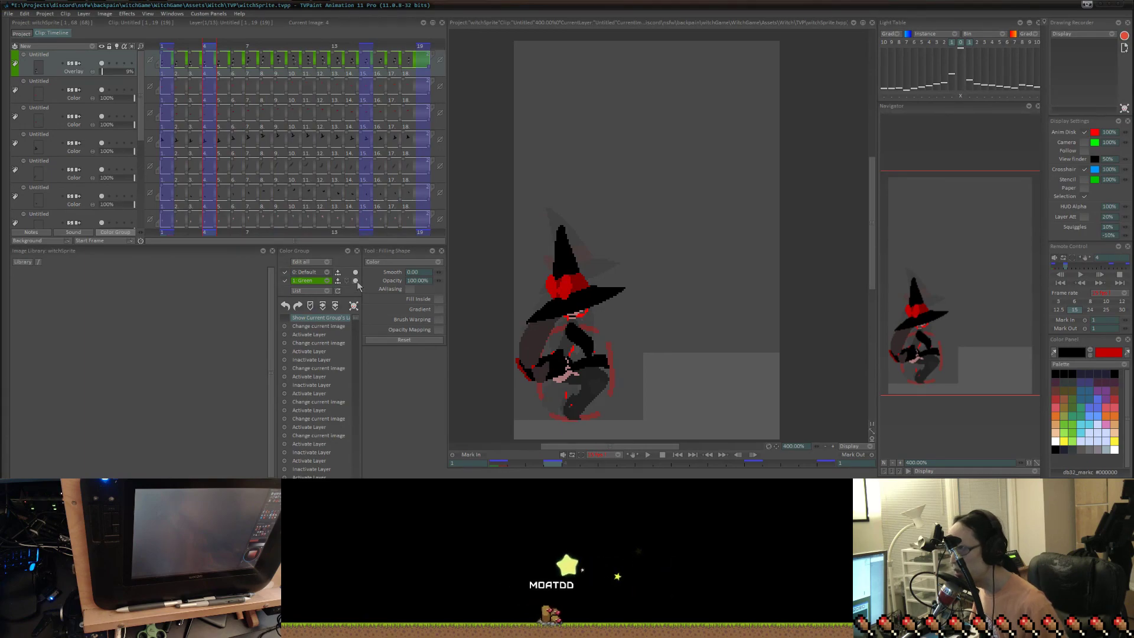
pyautogui.click(355, 280)
pyautogui.press('space')
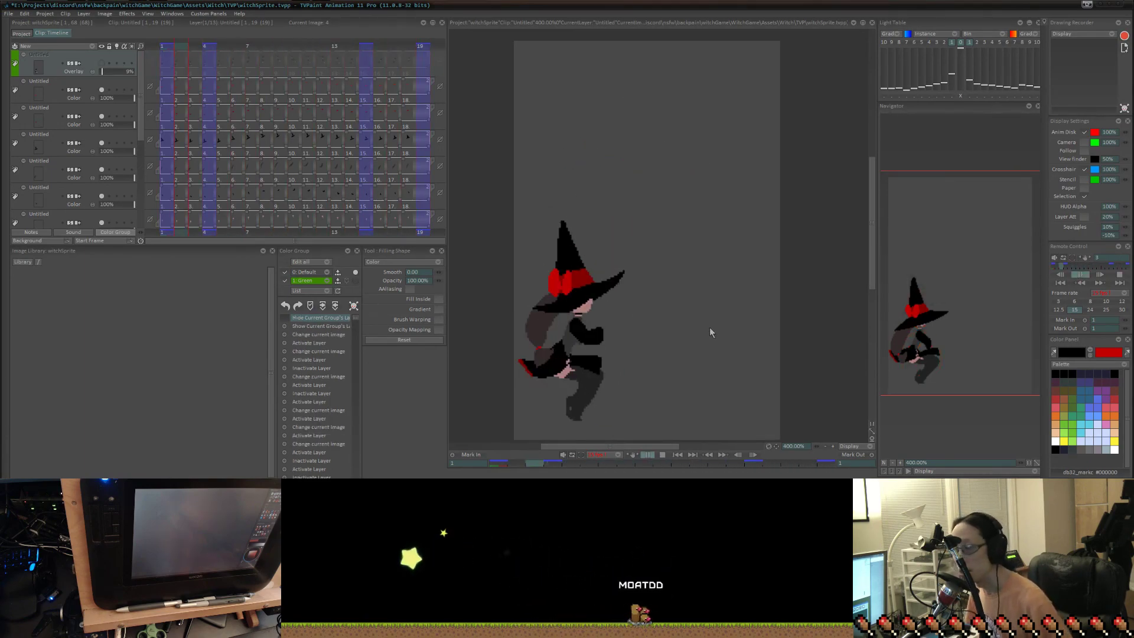